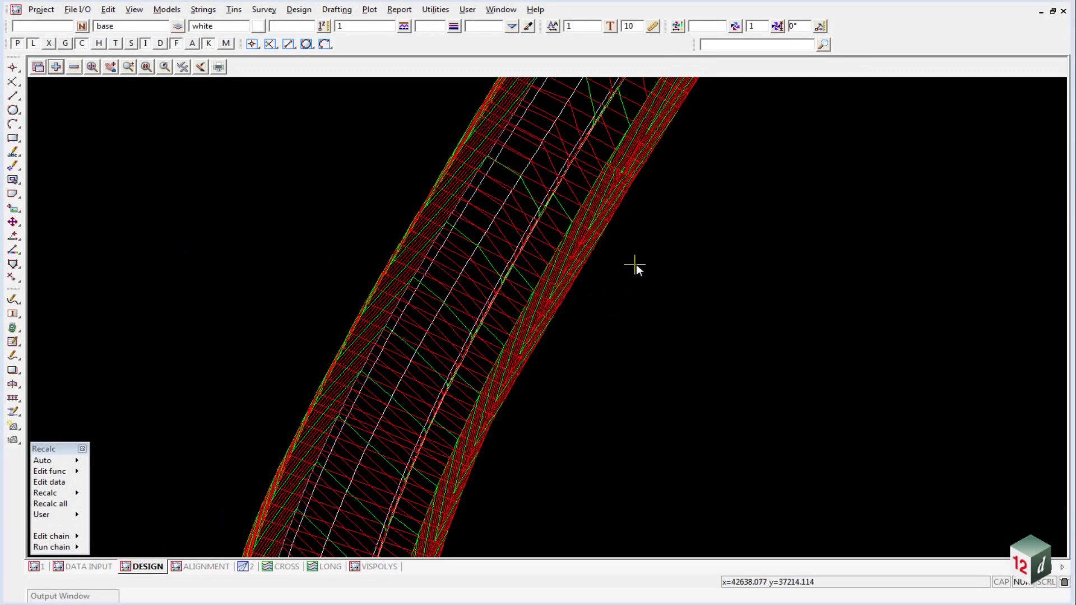
Step: Remove the tin DESIGN model from the DESIGN view and start editing MTF function data
left_click(74, 67)
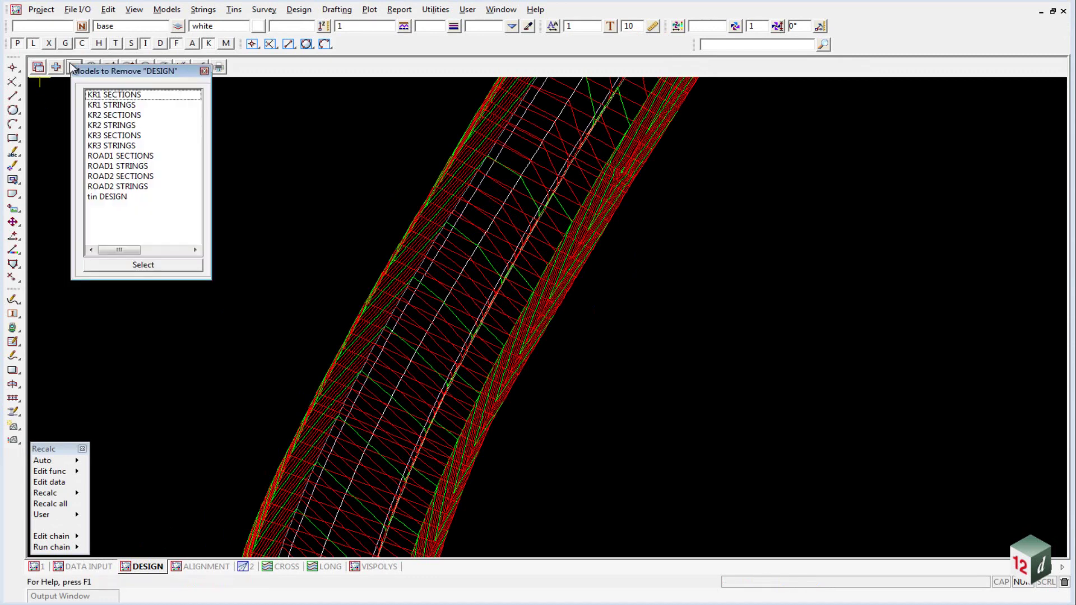
left_click(112, 196)
scroll(343, 230, "down", 3)
scroll(341, 241, "down", 3)
scroll(331, 216, "up", 4)
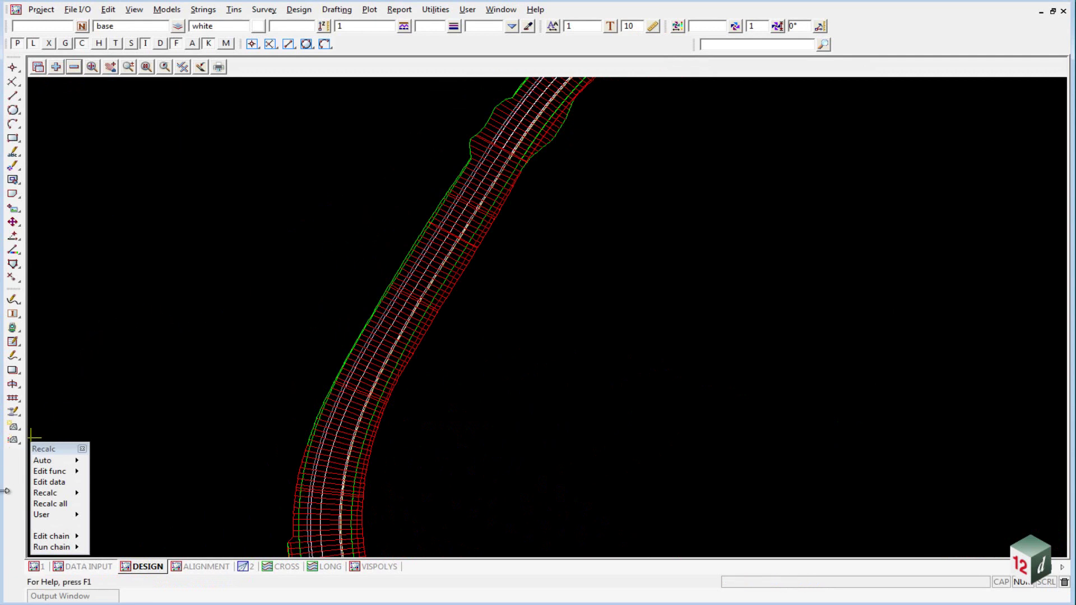
left_click(56, 484)
Step: Pick and accept a ROAD1 design string to edit its MTF, then bring up the Boxing options
scroll(348, 403, "up", 2)
scroll(359, 408, "up", 1)
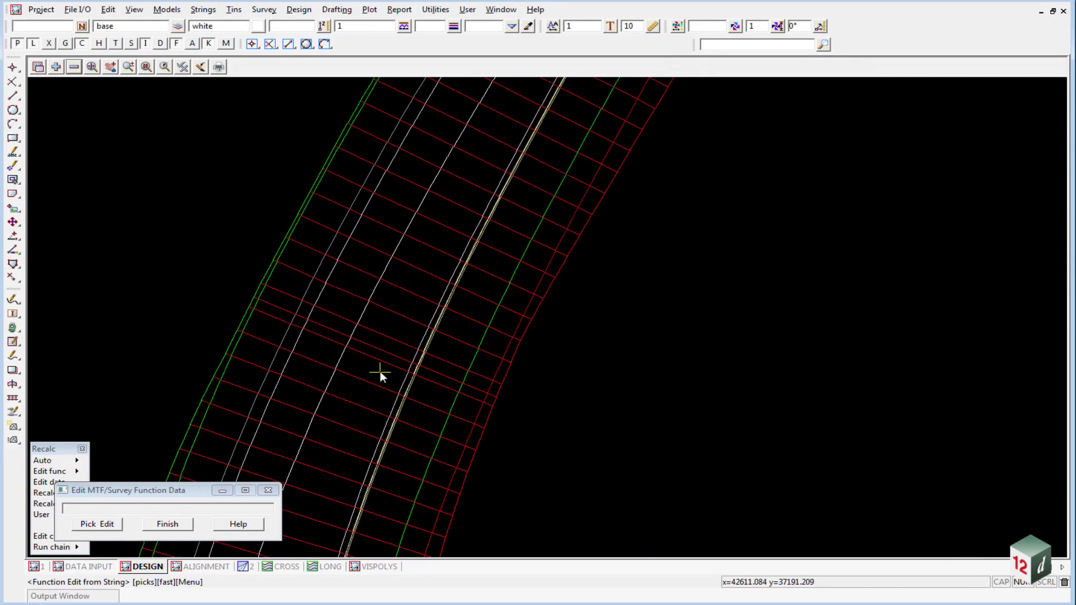
left_click(372, 365)
middle_click(372, 364)
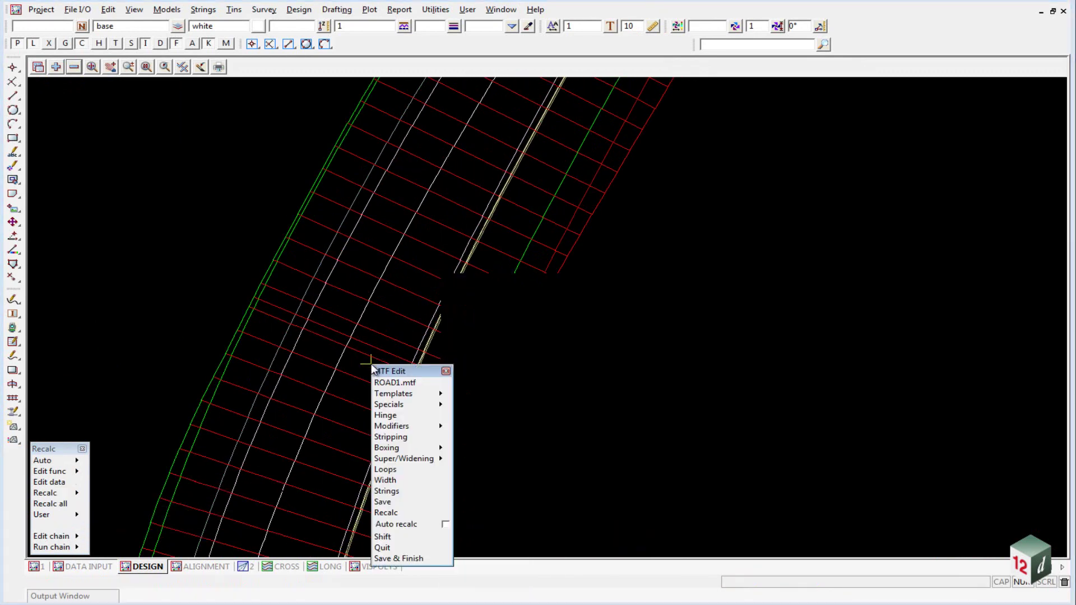
left_click_drag(395, 371, 66, 97)
left_click(62, 127)
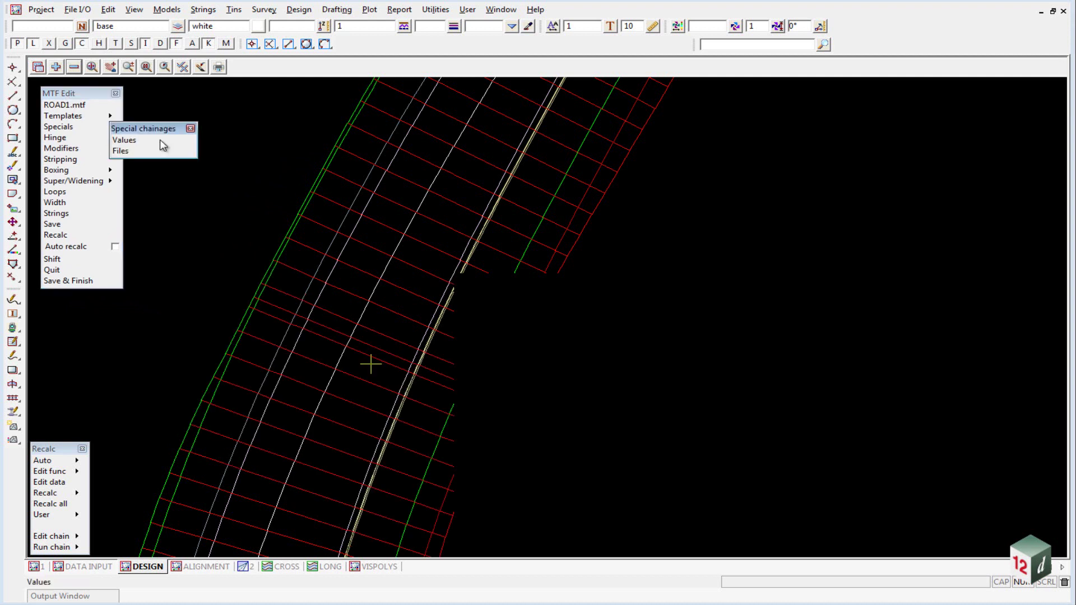
left_click(191, 172)
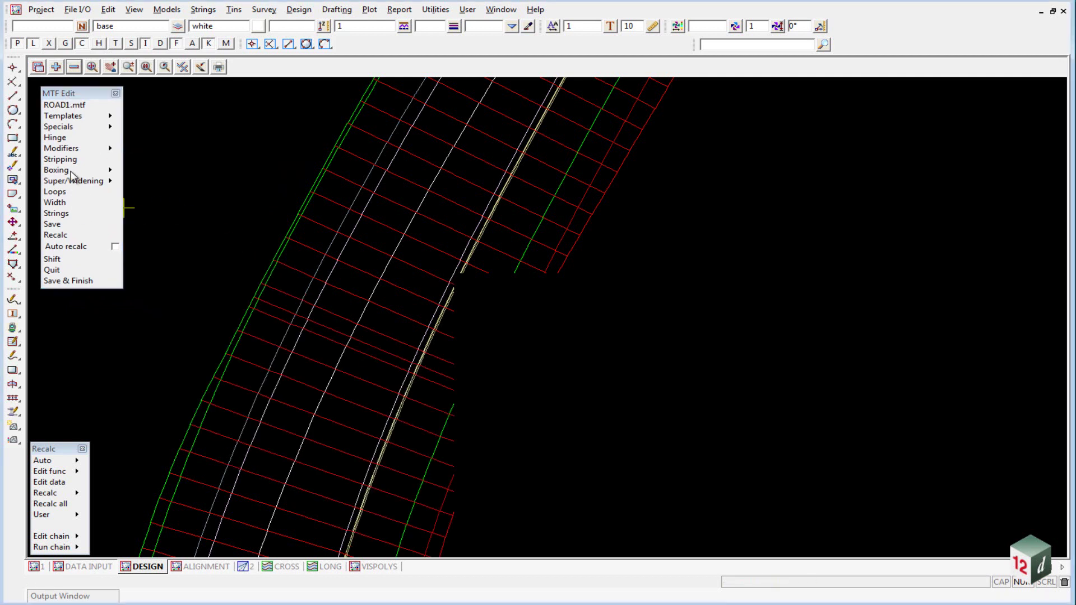
left_click(106, 172)
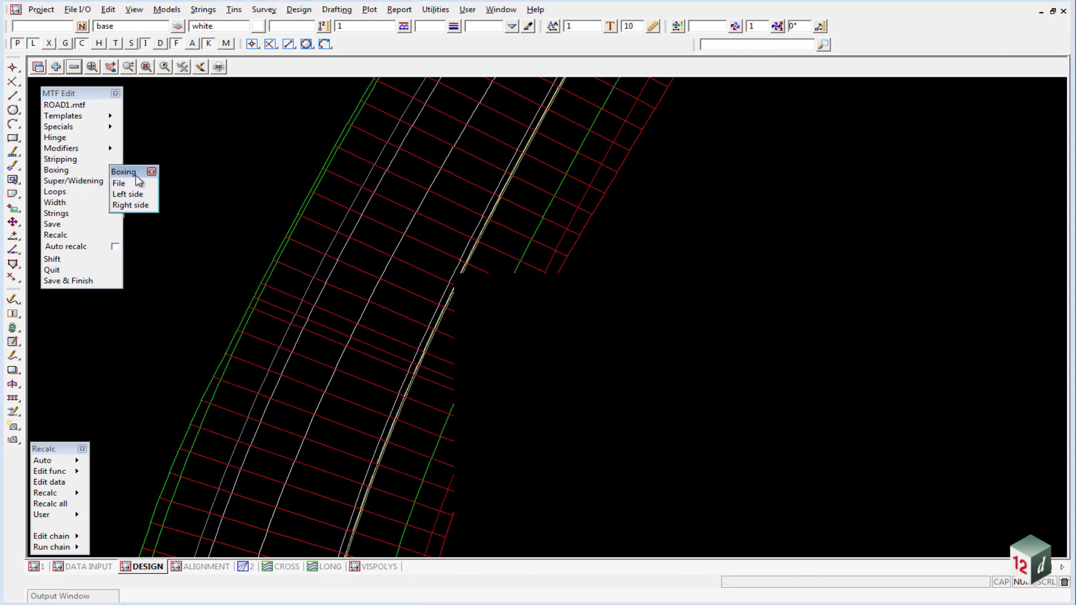
Step: Choose ROAD1.bf from the user library as the boxing file and confirm it
left_click(120, 184)
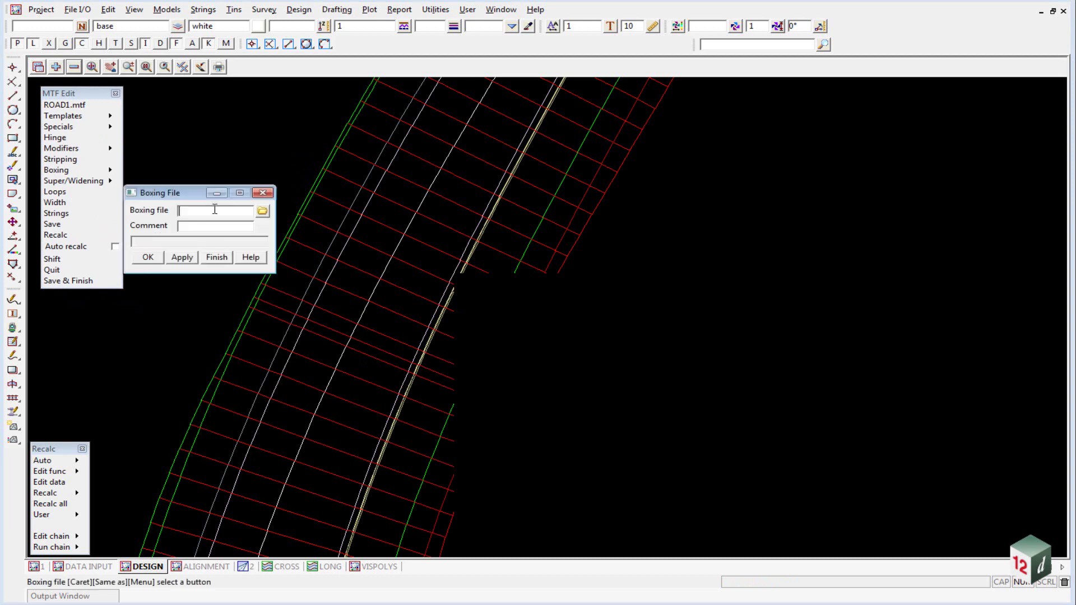
left_click(262, 211)
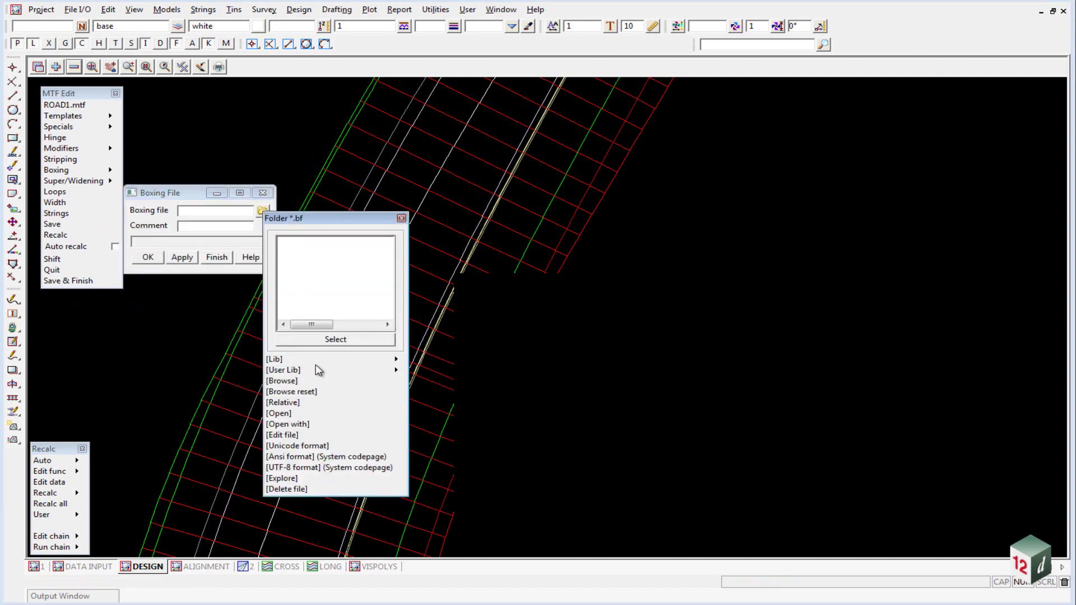
left_click(396, 370)
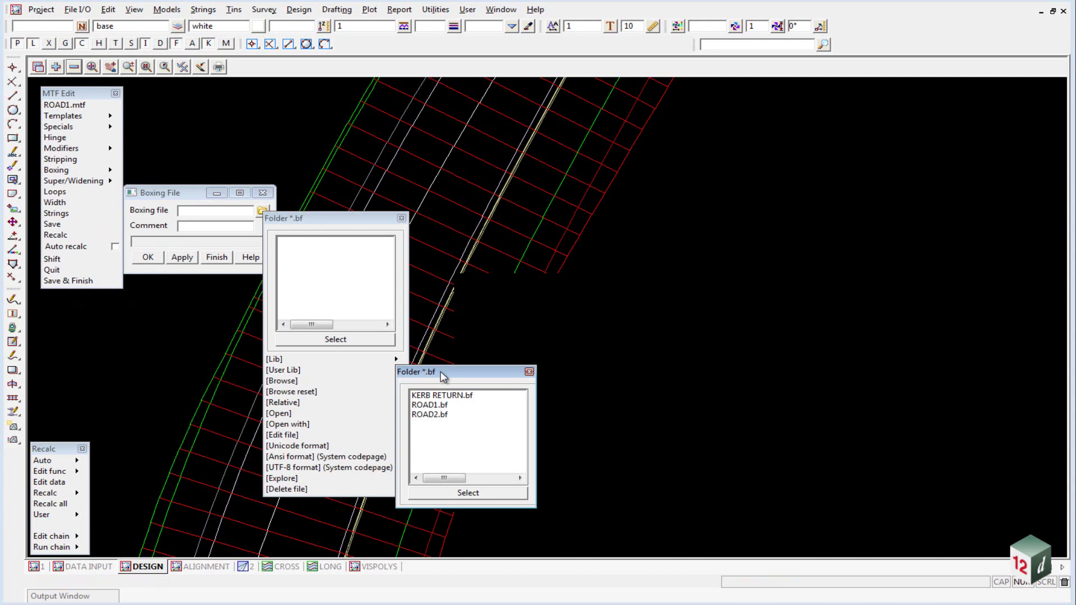
double_click(427, 406)
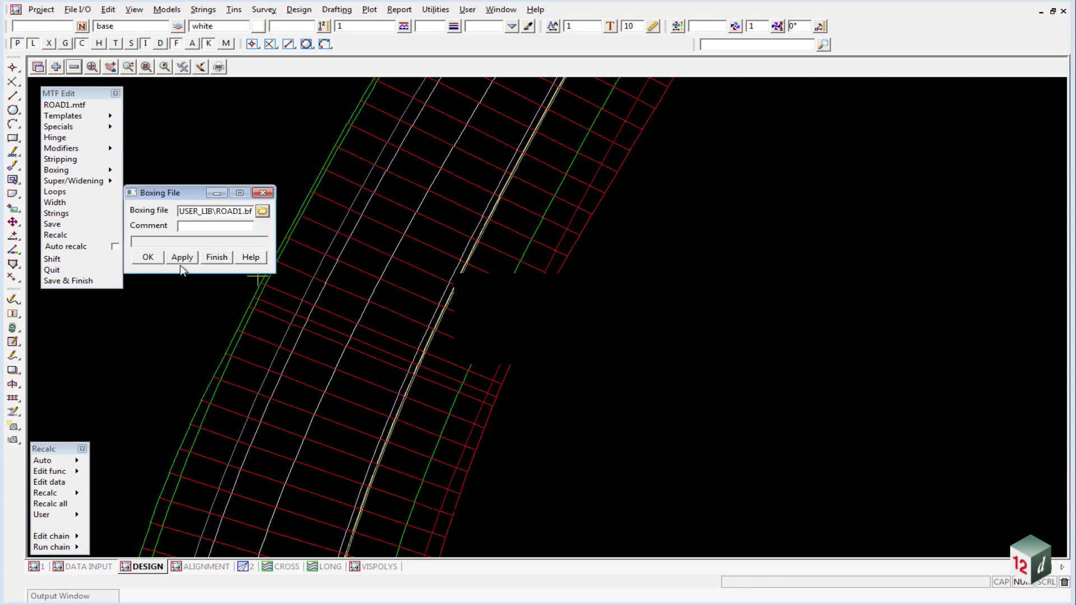
left_click(149, 258)
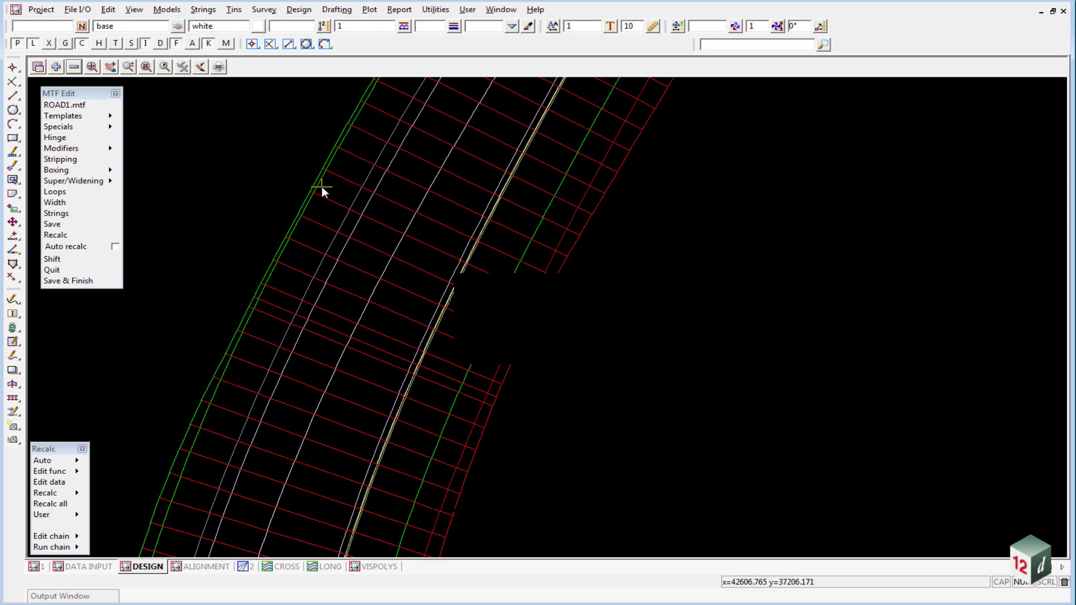
Step: Open the Left Side Boxing table and move it beside the road view
scroll(321, 187, "down", 3)
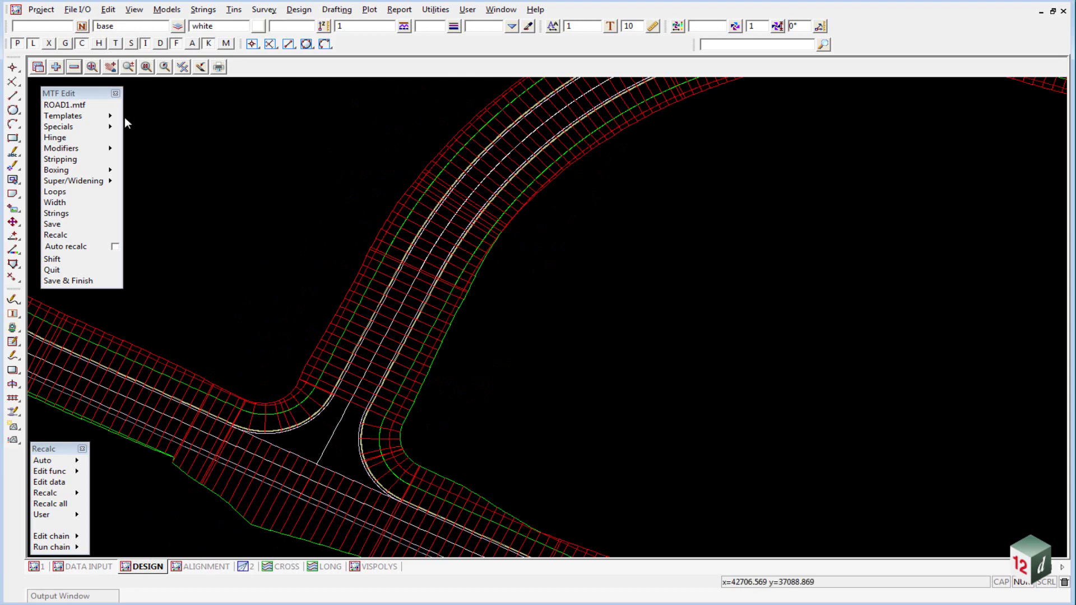
left_click(111, 170)
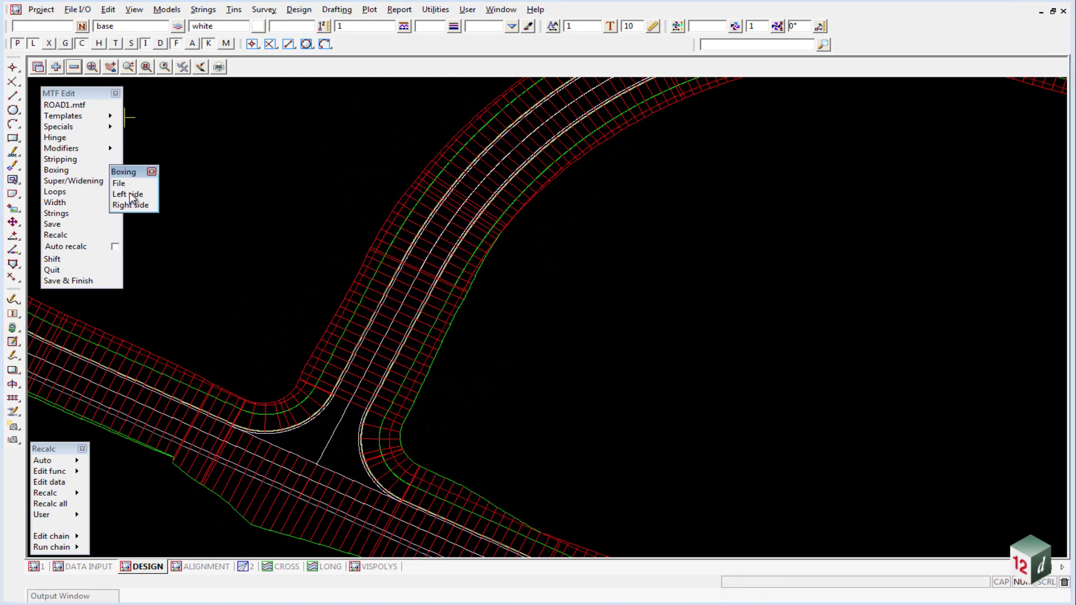
left_click(127, 194)
left_click_drag(343, 207, 812, 147)
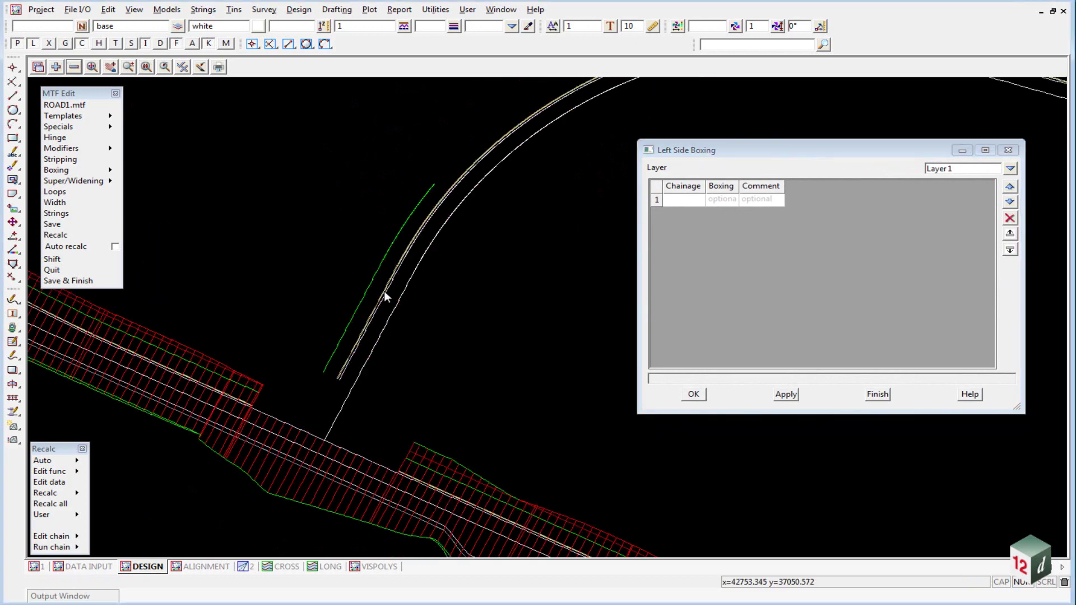
Step: Add a Layer 1 row at measured chainage 21.8605 with LEFT KERBING boxing
scroll(386, 244, "up", 5)
scroll(519, 175, "up", 3)
scroll(532, 286, "up", 3)
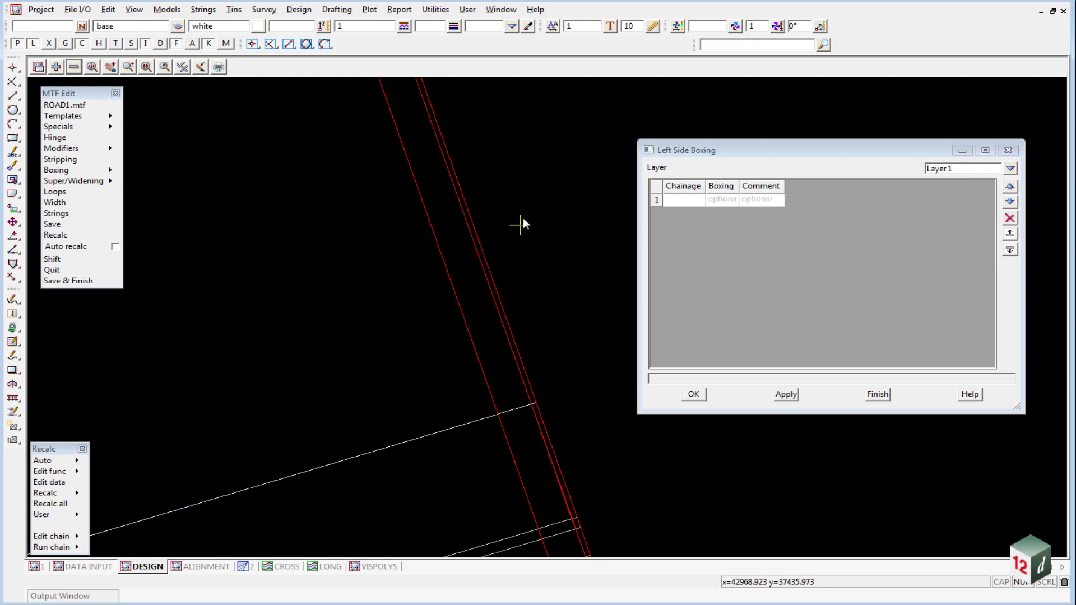
scroll(520, 196, "down", 1)
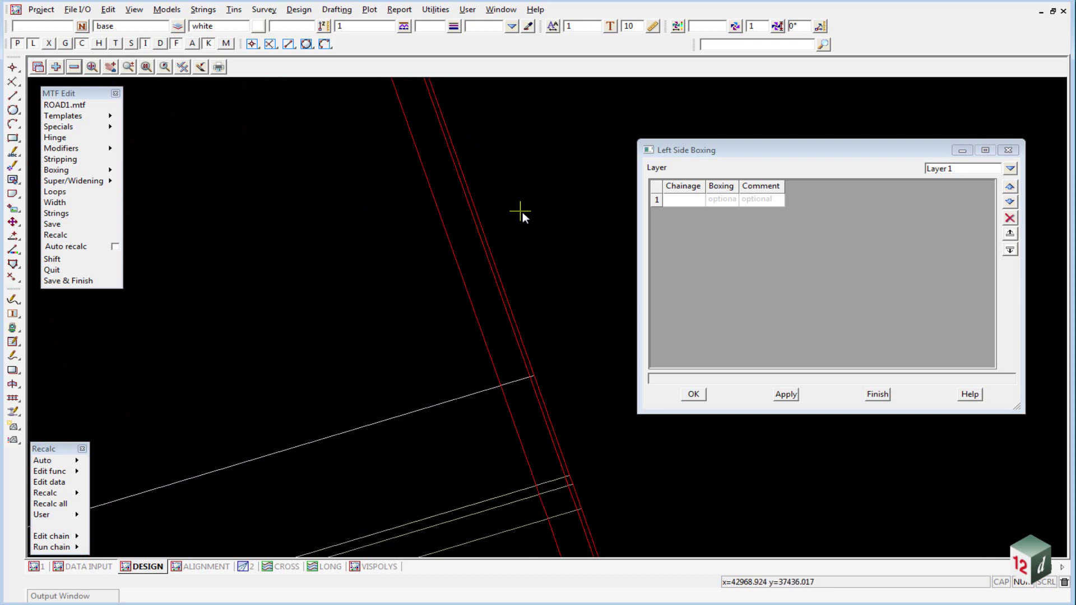
left_click(681, 199)
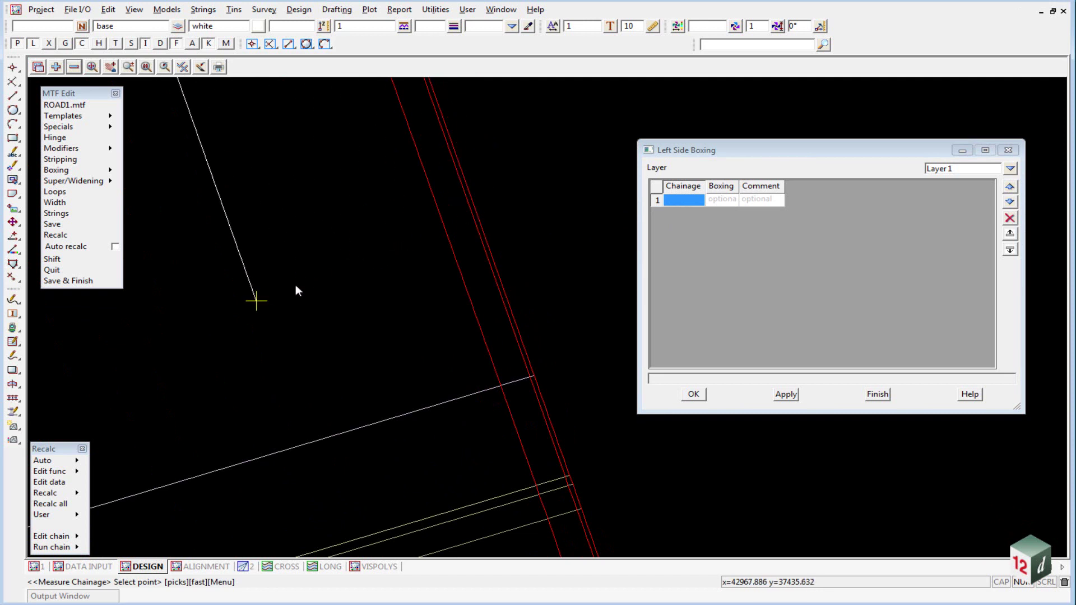
left_click(494, 248)
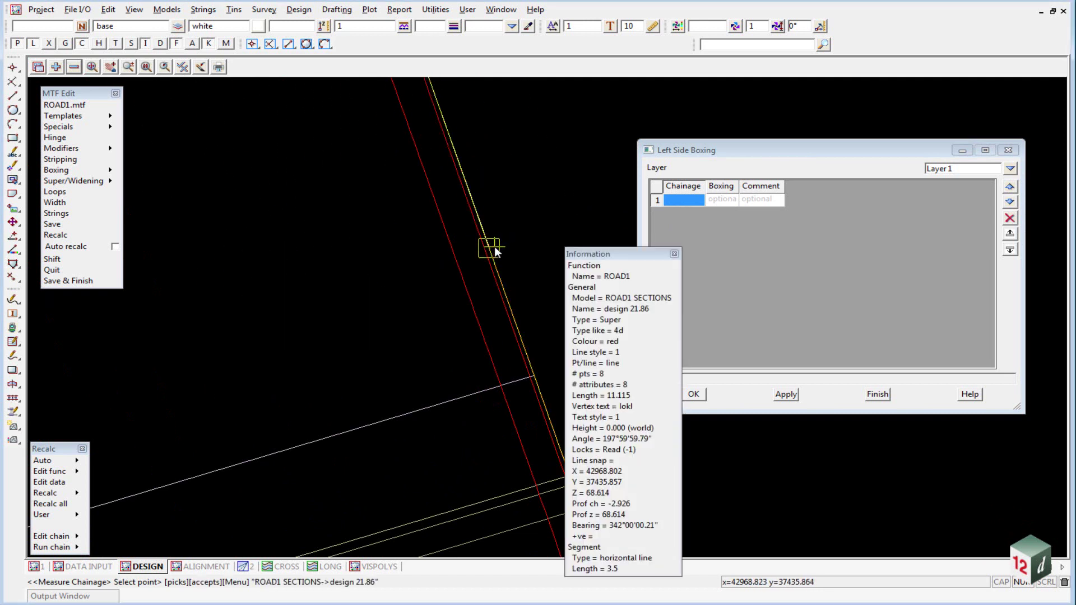
middle_click(494, 247)
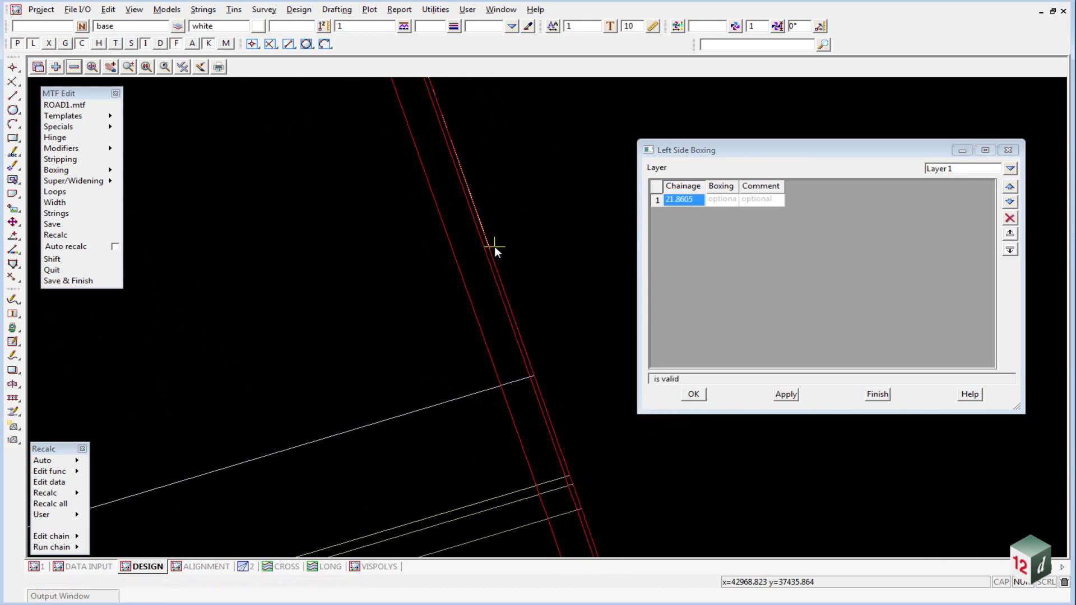
left_click(724, 199)
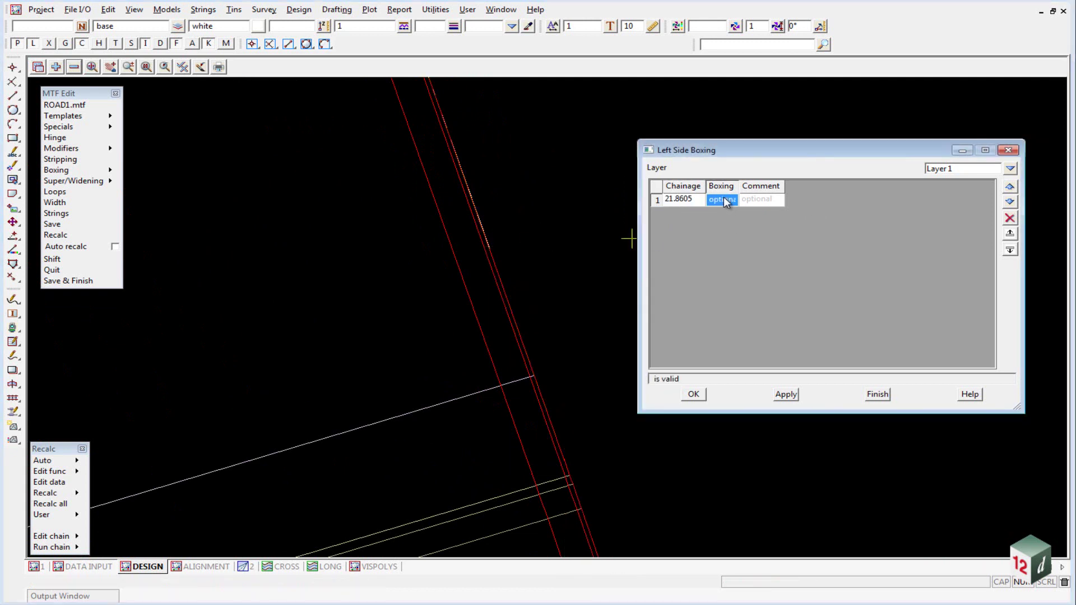
left_click(725, 202)
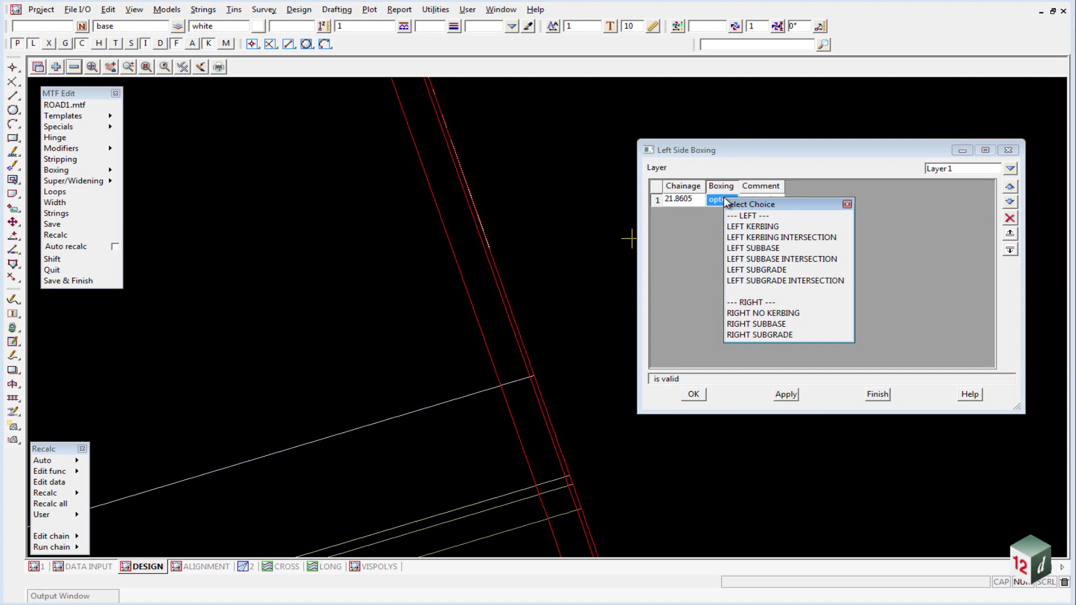
left_click(754, 227)
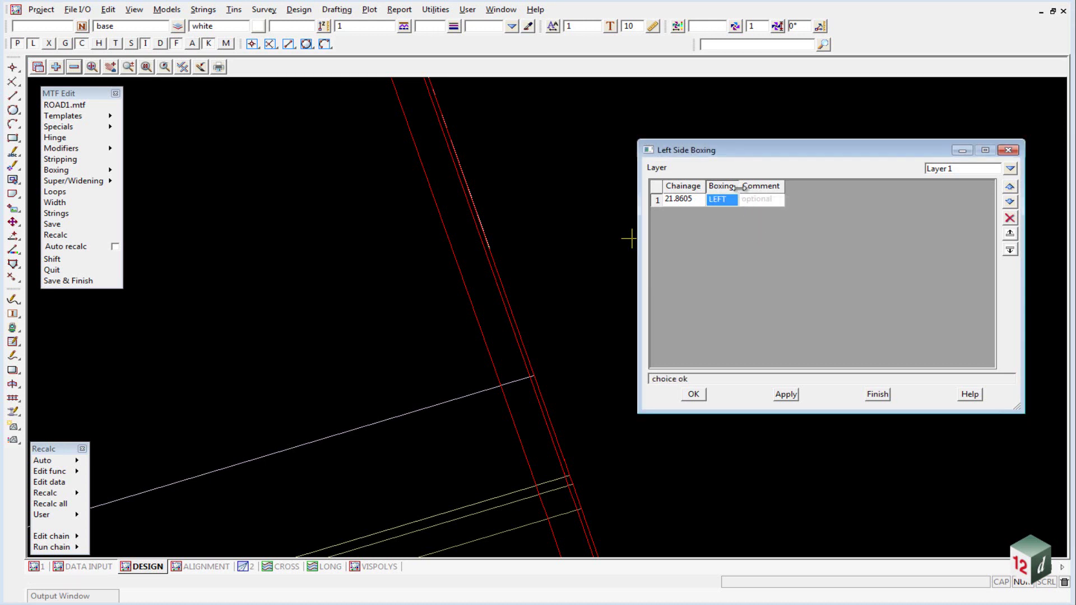
double_click(738, 190)
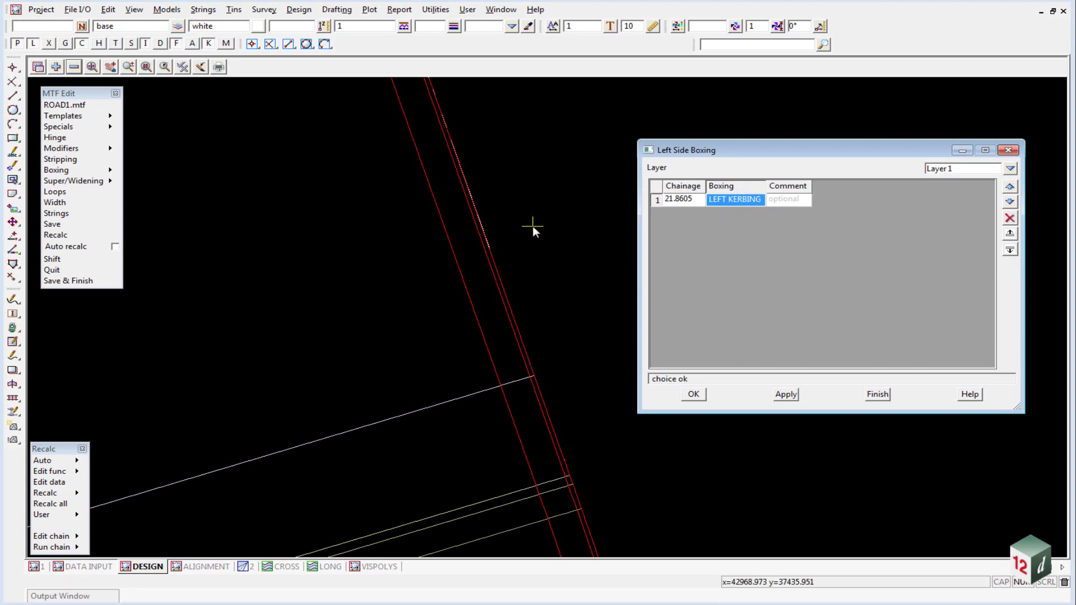
scroll(567, 140, "up", 2)
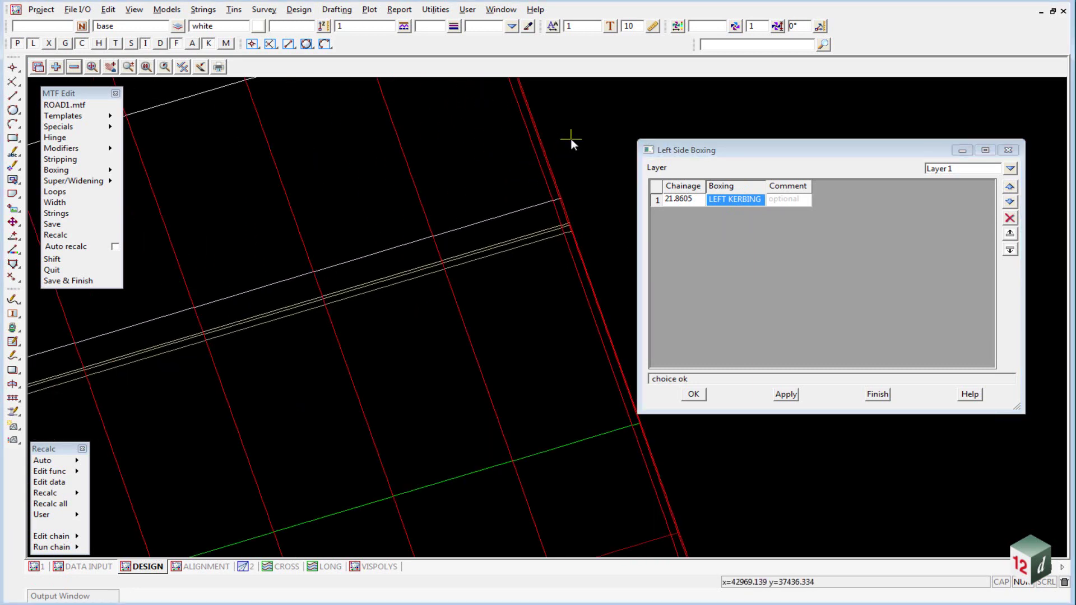
Step: Insert new rows and set row 2 to chainage 723.4847 with LEFT KERBING INTERSECTION
left_click(791, 200)
left_click(1010, 250)
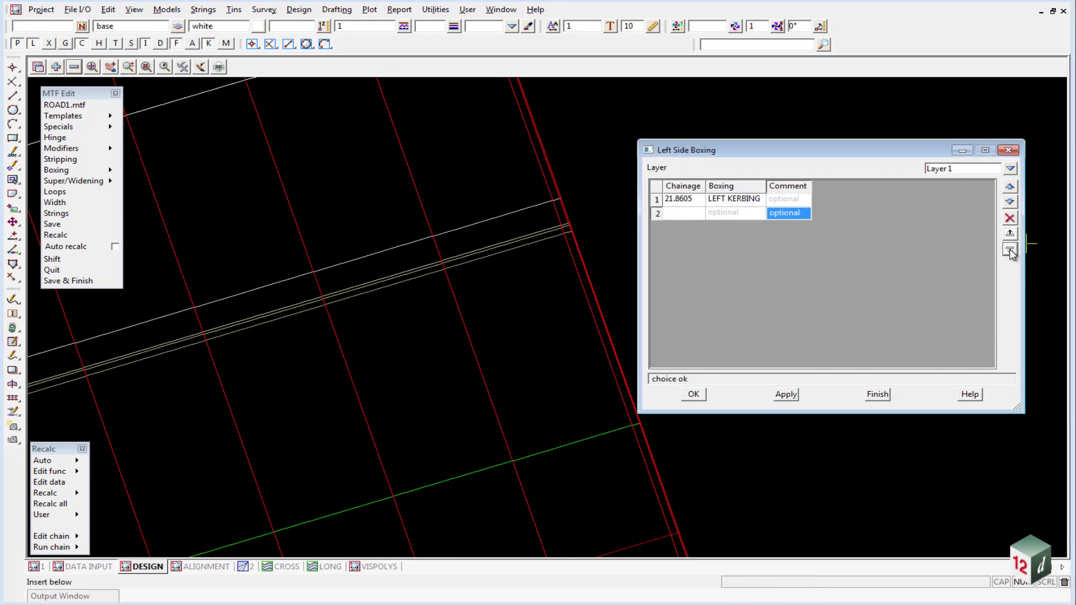
left_click(1010, 250)
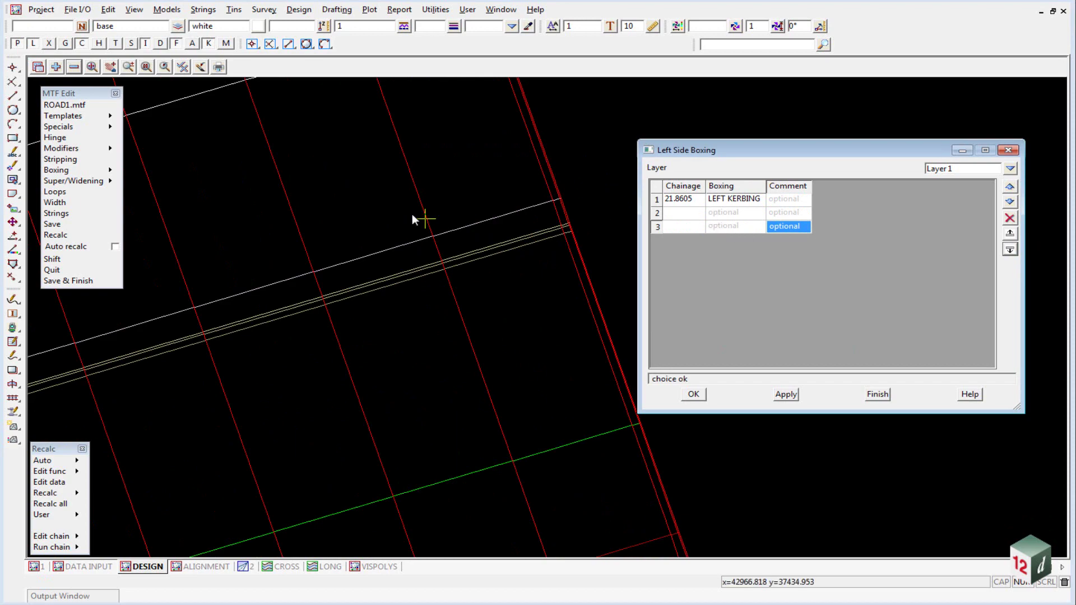
scroll(585, 145, "down", 3)
scroll(586, 145, "down", 4)
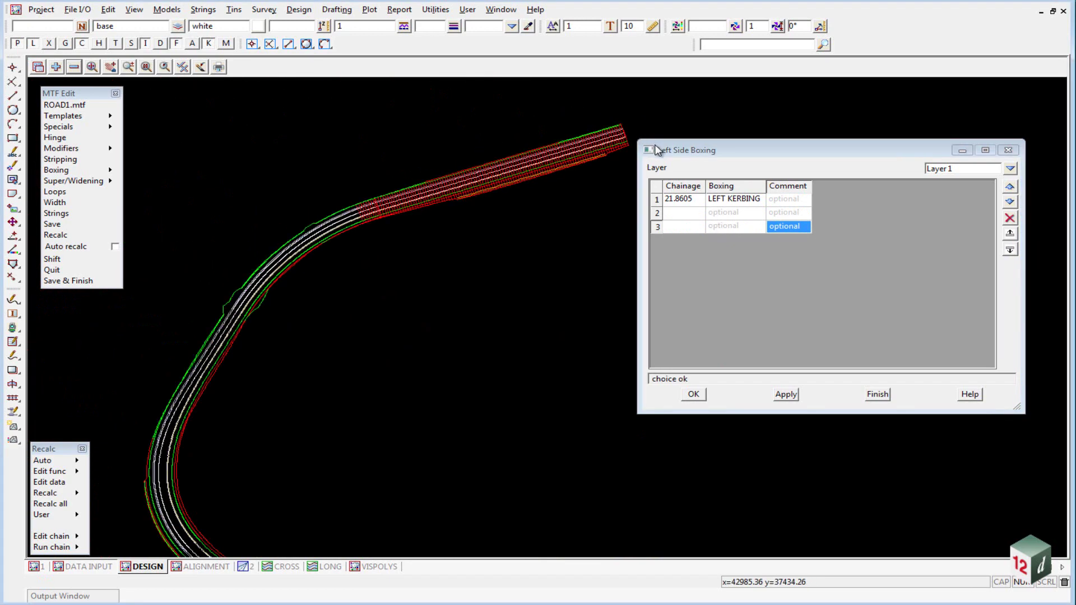
scroll(366, 435, "up", 5)
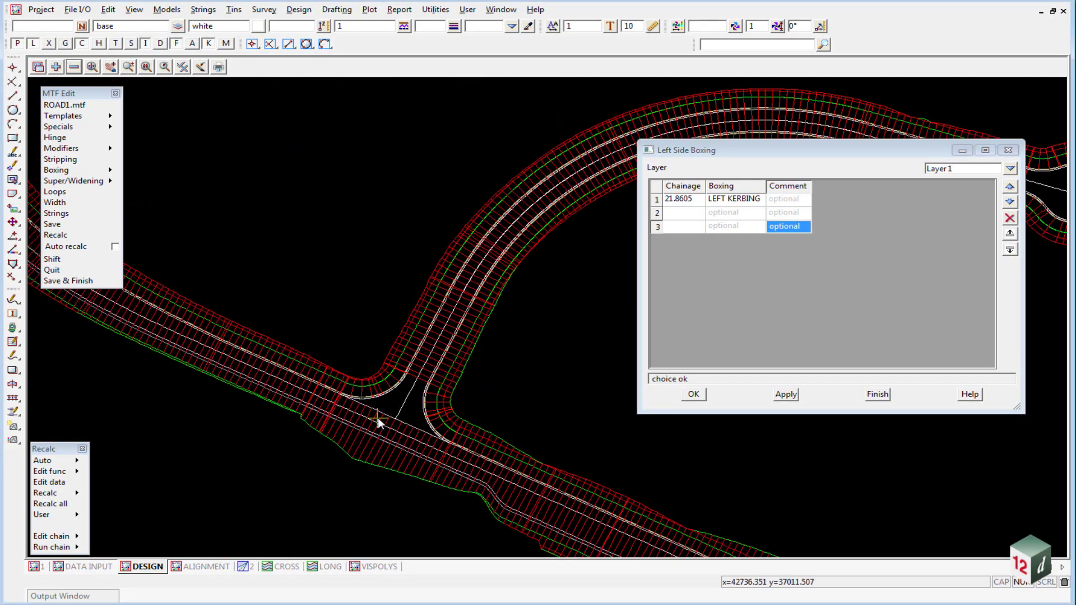
scroll(500, 437, "up", 1)
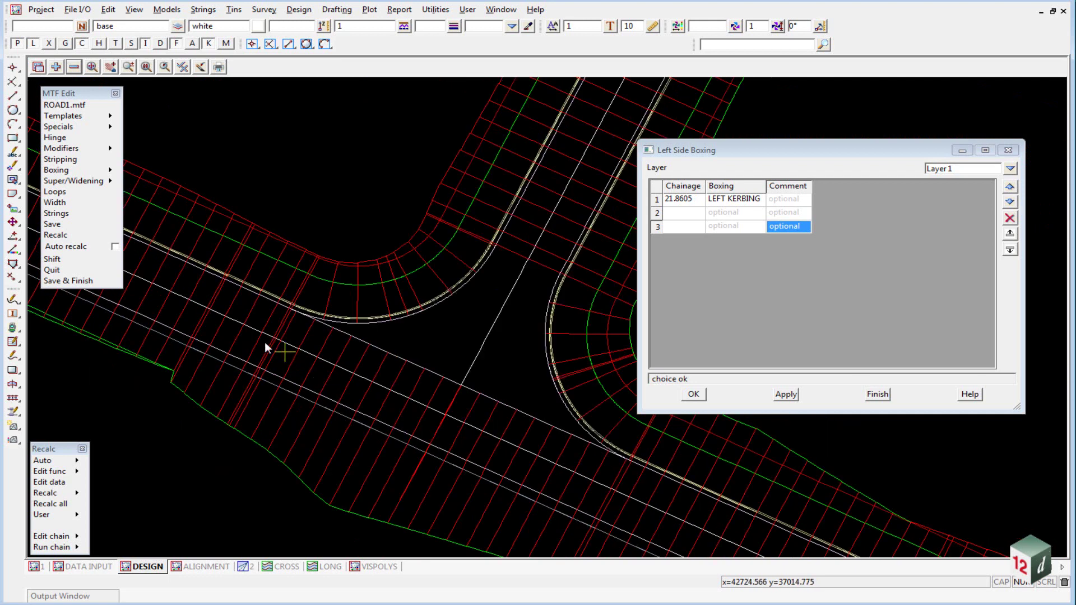
scroll(261, 339, "up", 2)
scroll(311, 304, "up", 3)
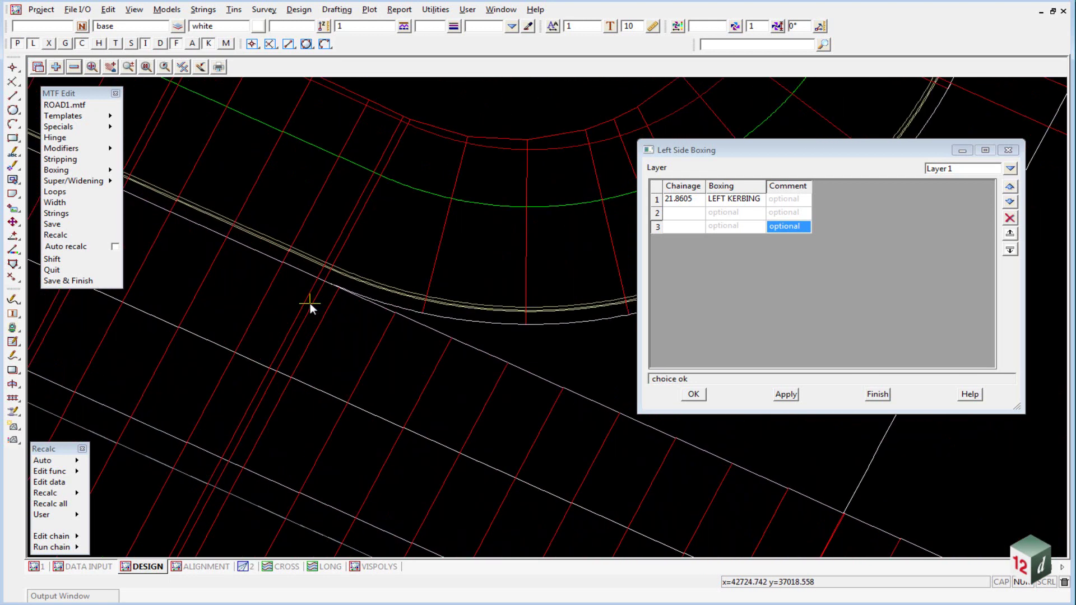
left_click(685, 213)
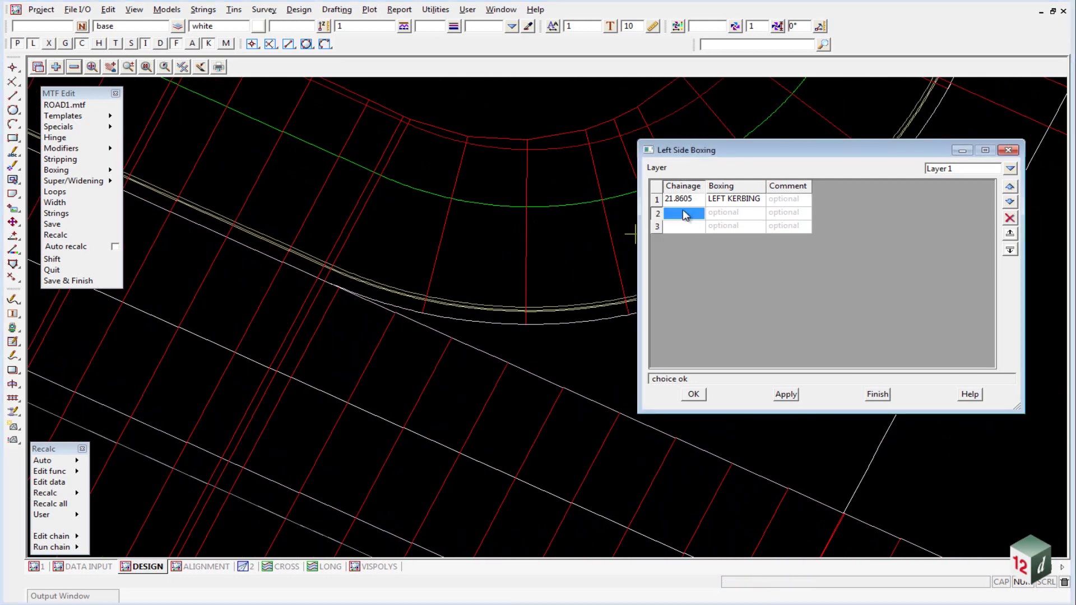
left_click(376, 301)
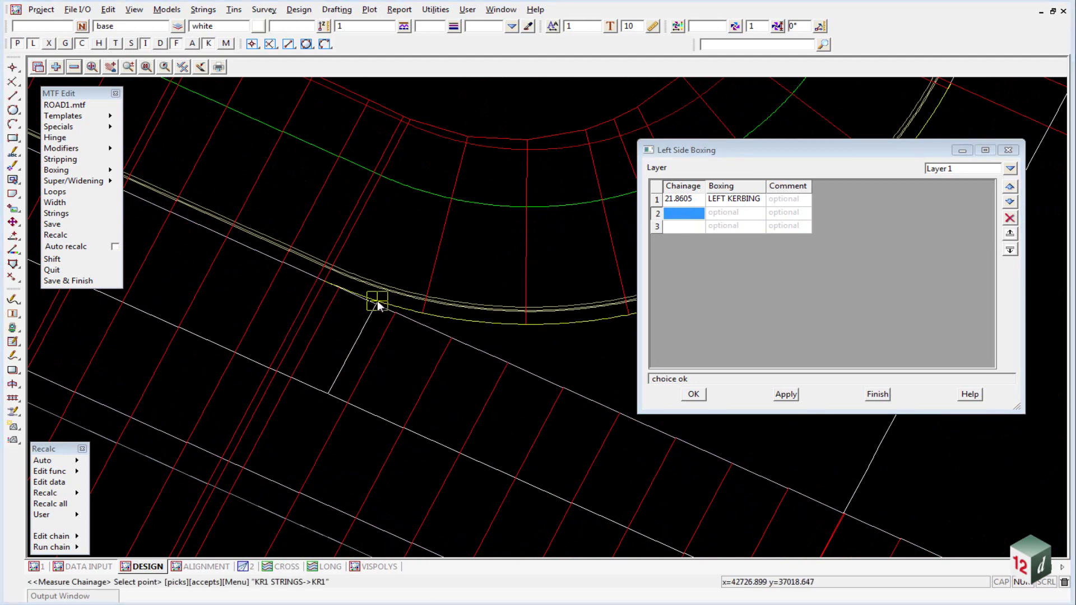
left_click(317, 304)
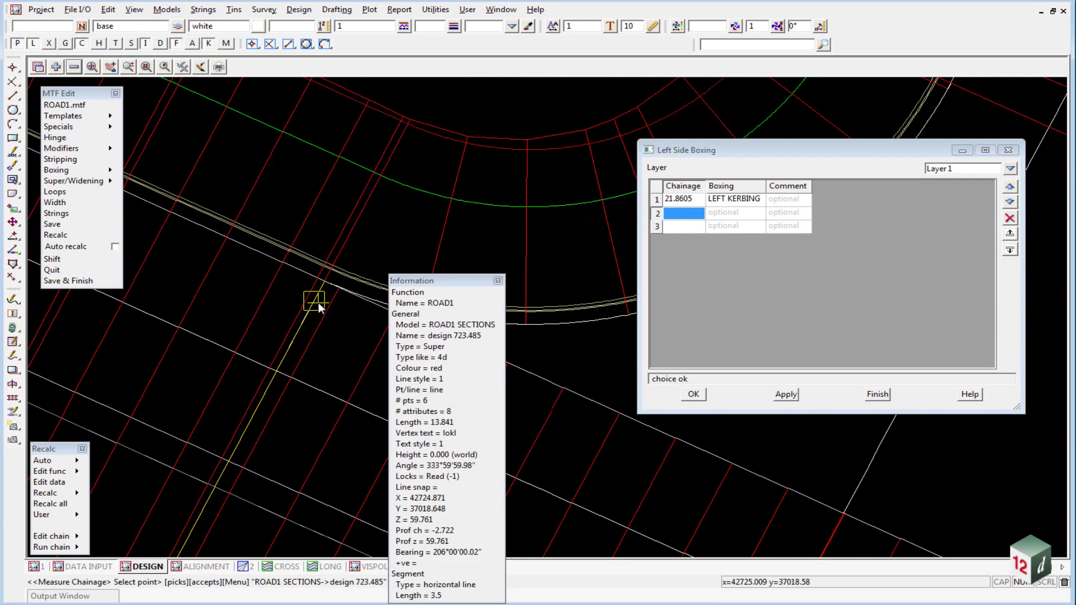
middle_click(318, 305)
left_click(727, 215)
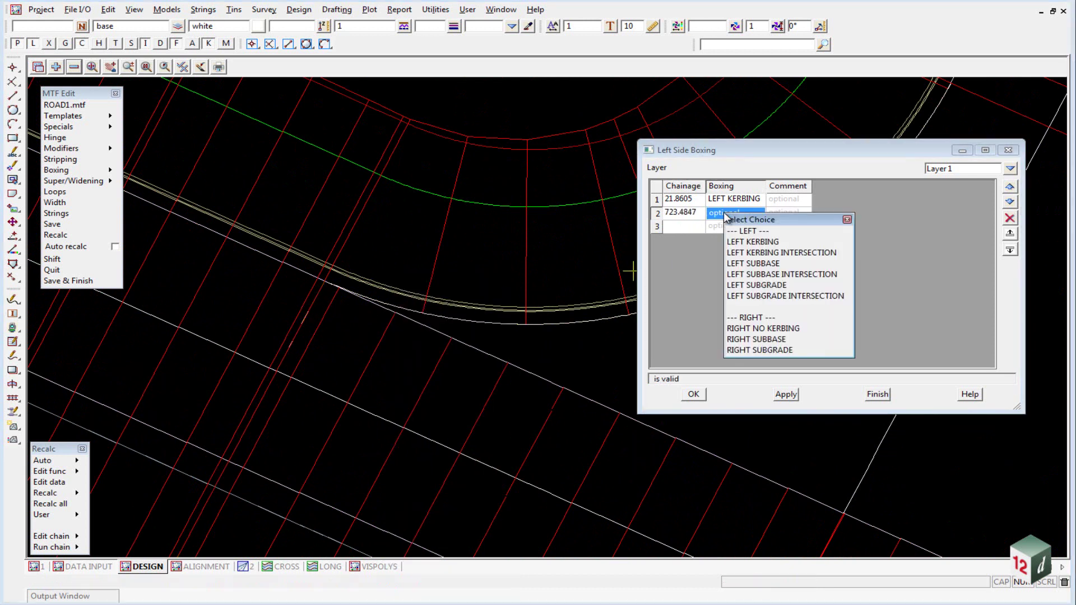
left_click(778, 254)
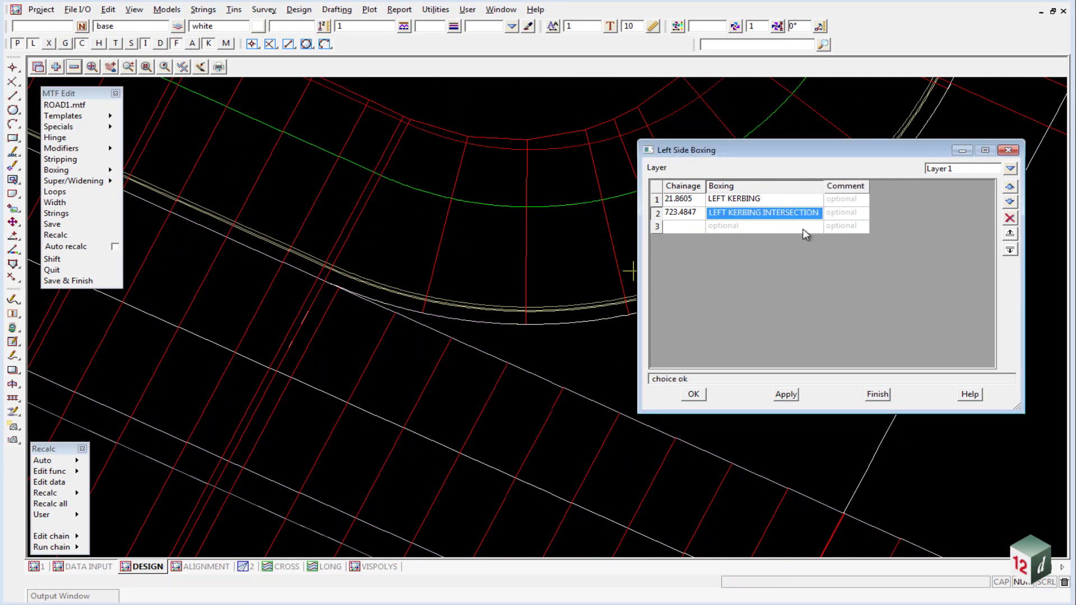
Step: Set row 3 to measured chainage 760.4847 with LEFT KERBING boxing
left_click(677, 224)
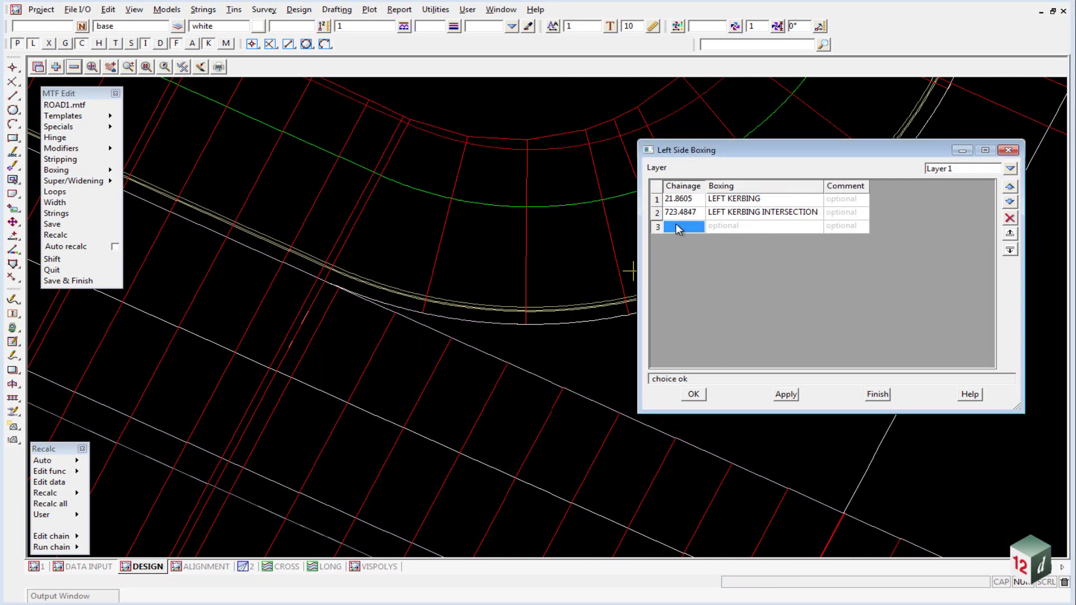
scroll(253, 201, "down", 2)
scroll(258, 205, "down", 1)
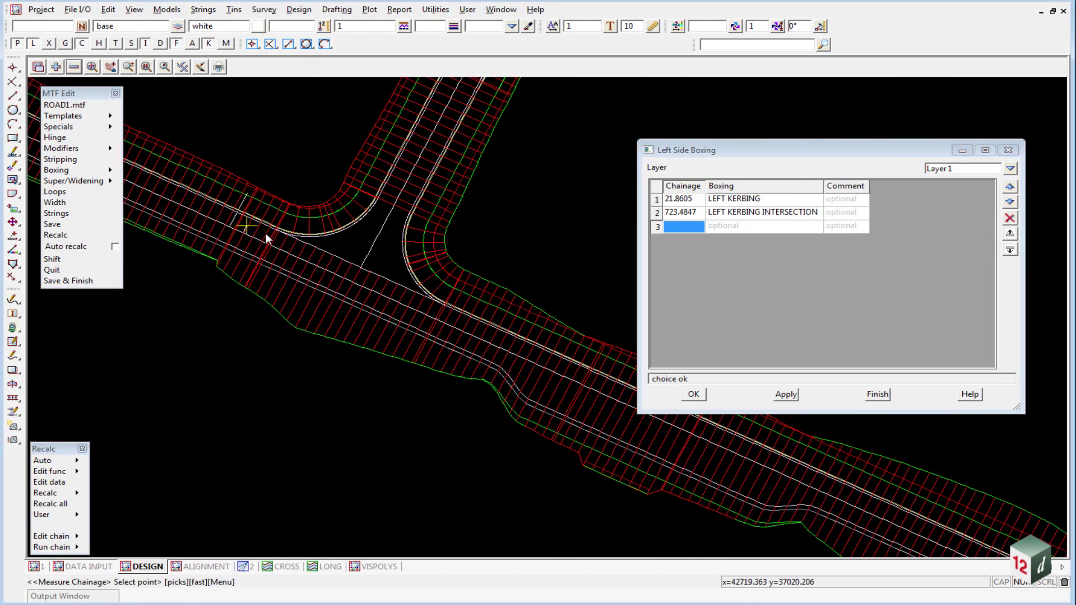
scroll(446, 305, "up", 3)
scroll(446, 305, "up", 2)
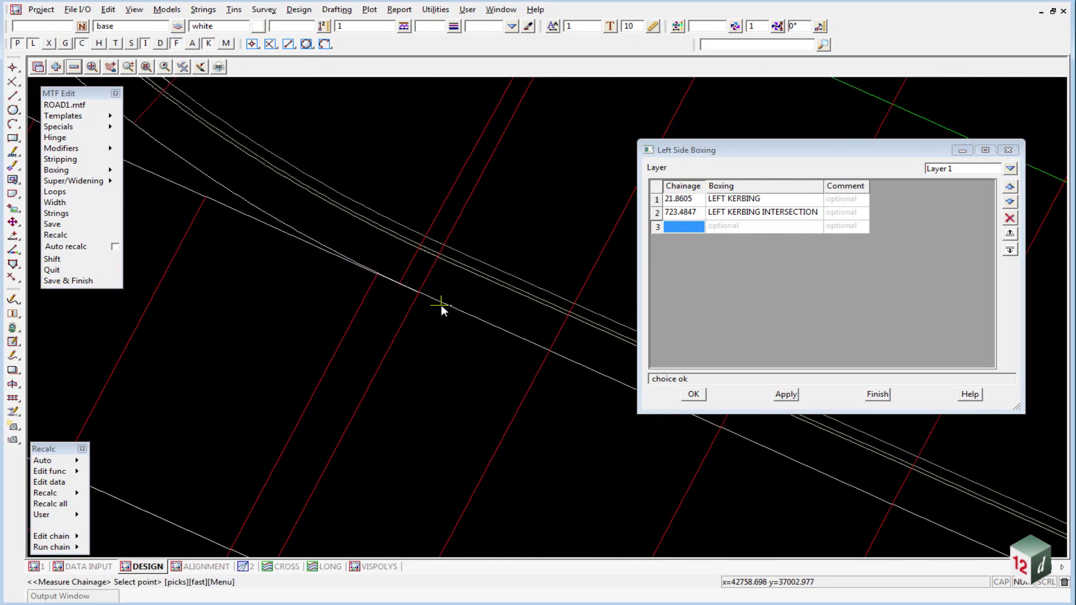
left_click(262, 210)
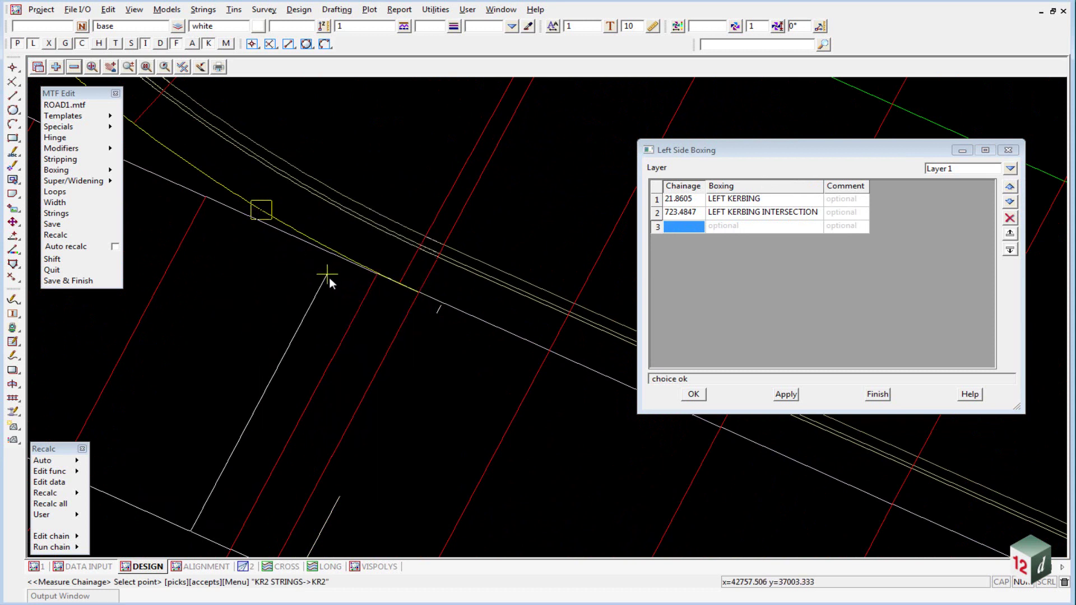
left_click(405, 331)
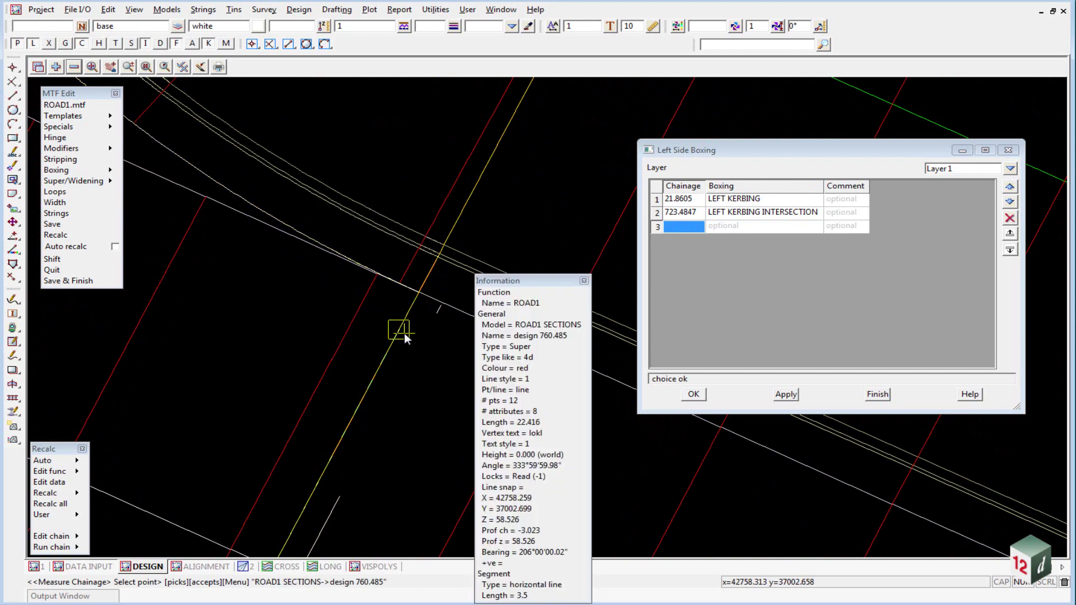
middle_click(404, 333)
left_click(740, 230)
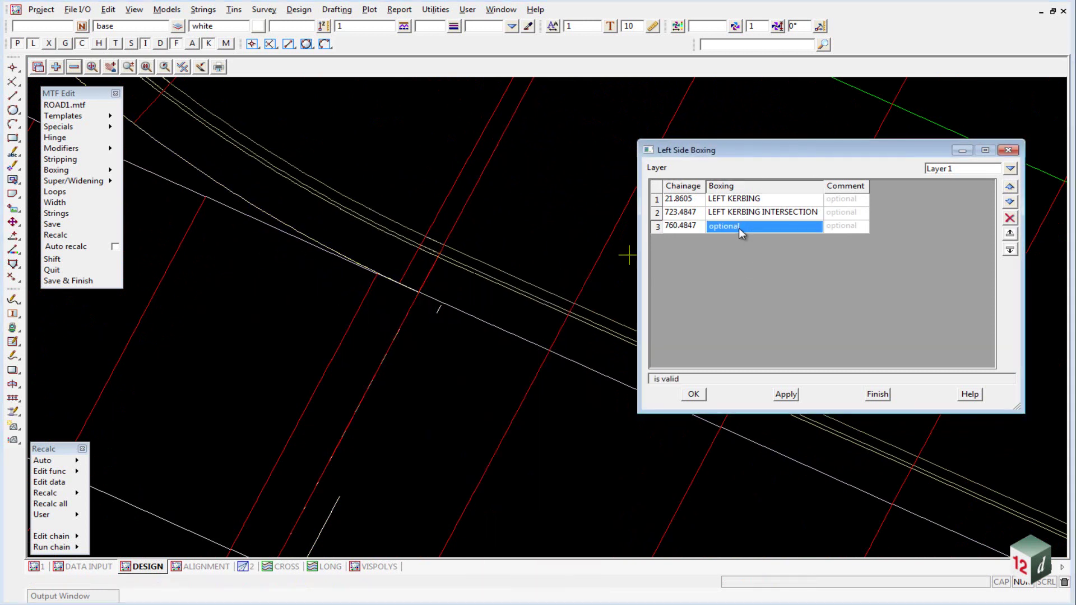
left_click(739, 228)
left_click(767, 255)
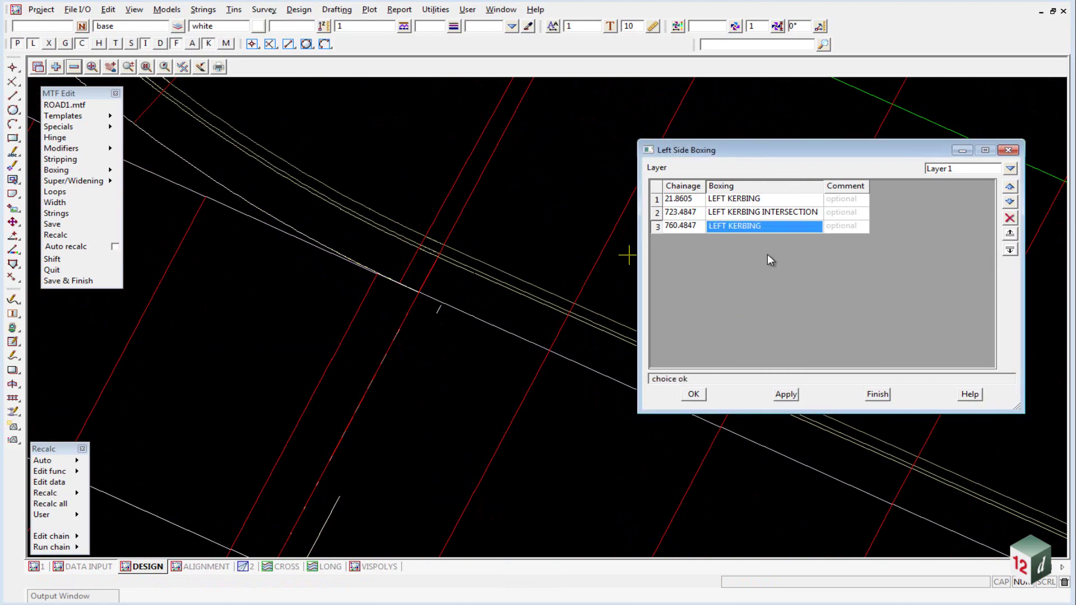
left_click(837, 229)
Step: Add a fourth row at measured chainage 923.3677 without a boxing type
left_click(698, 239)
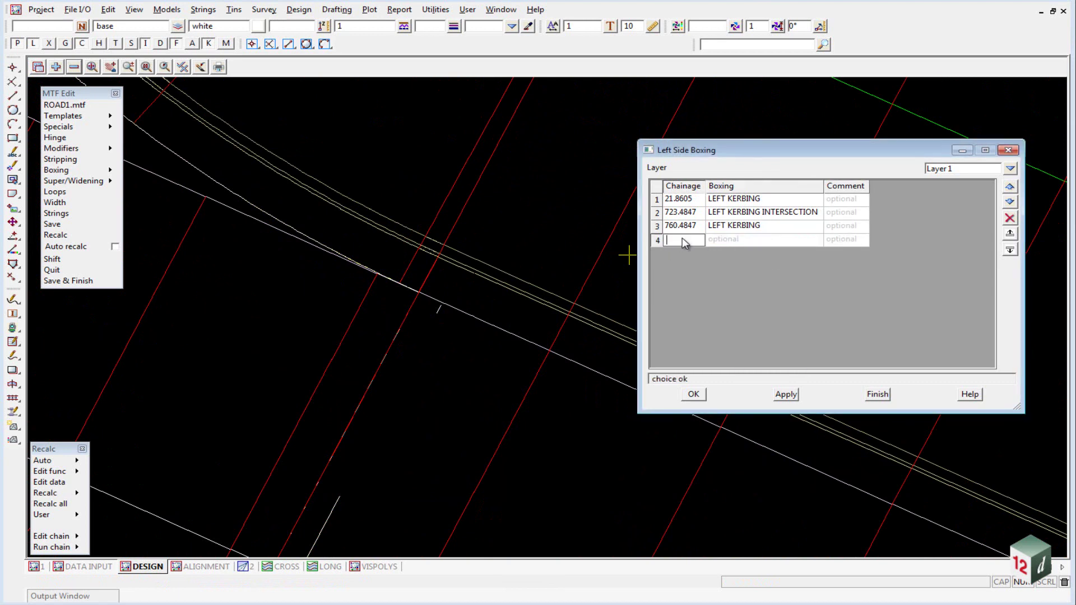
left_click(680, 244)
scroll(378, 282, "down", 3)
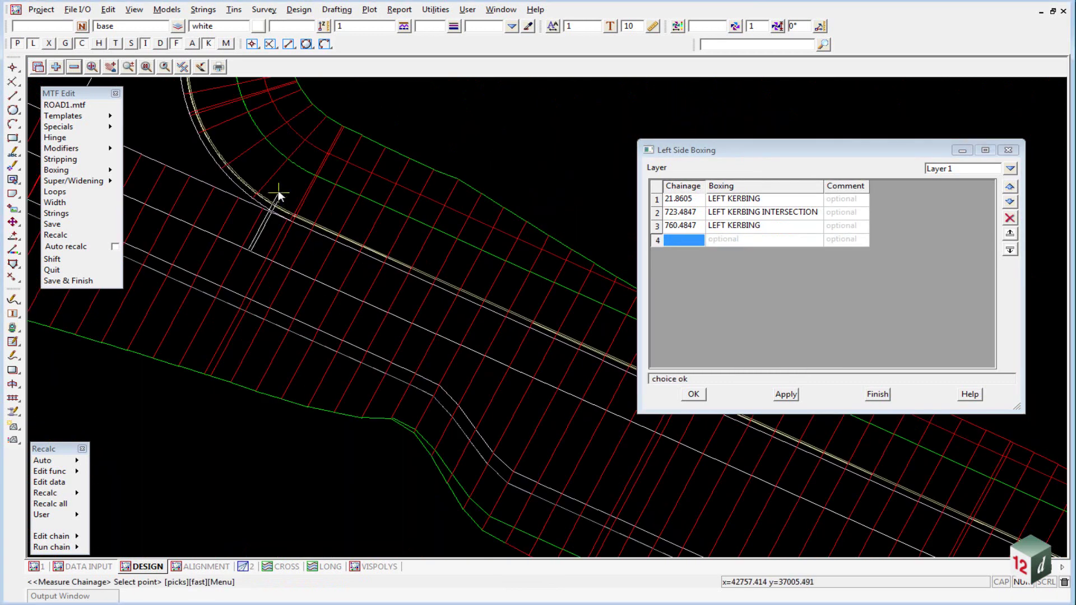
scroll(236, 173, "down", 3)
scroll(525, 304, "up", 5)
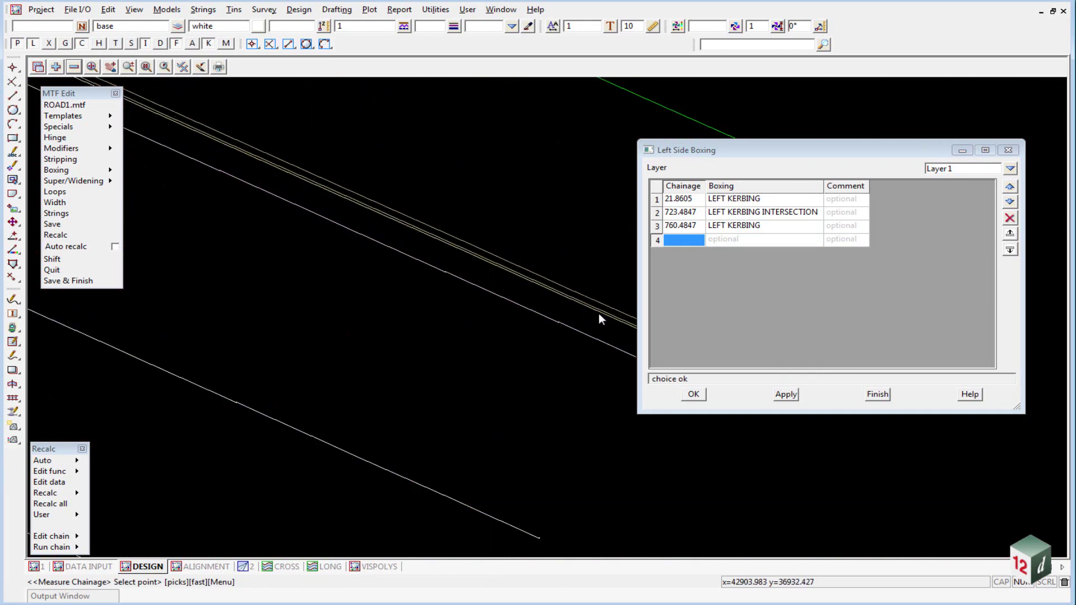
scroll(601, 317, "down", 2)
left_click(537, 365)
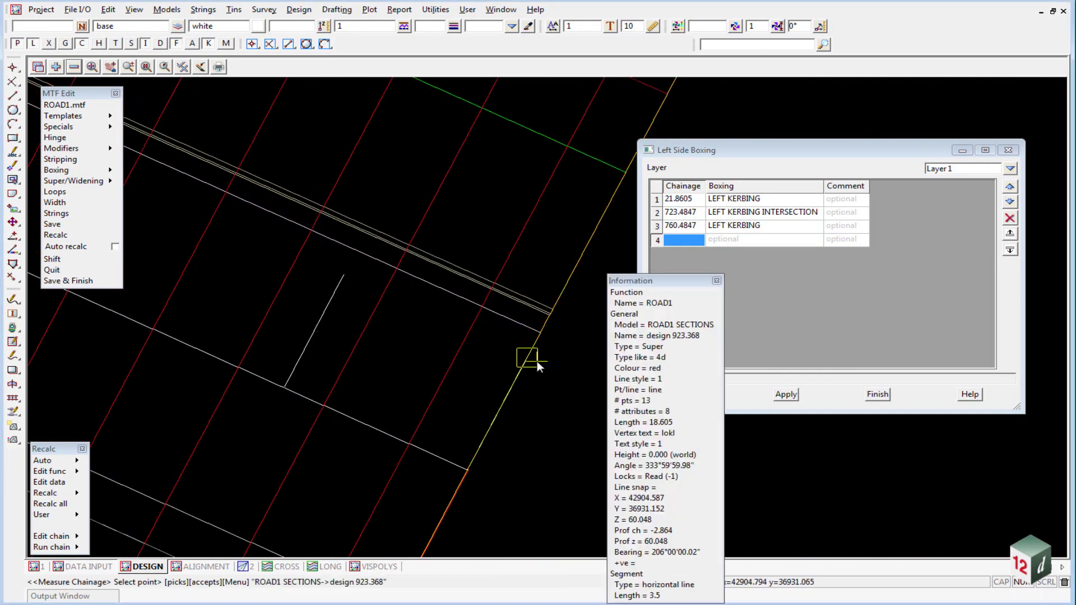
middle_click(537, 361)
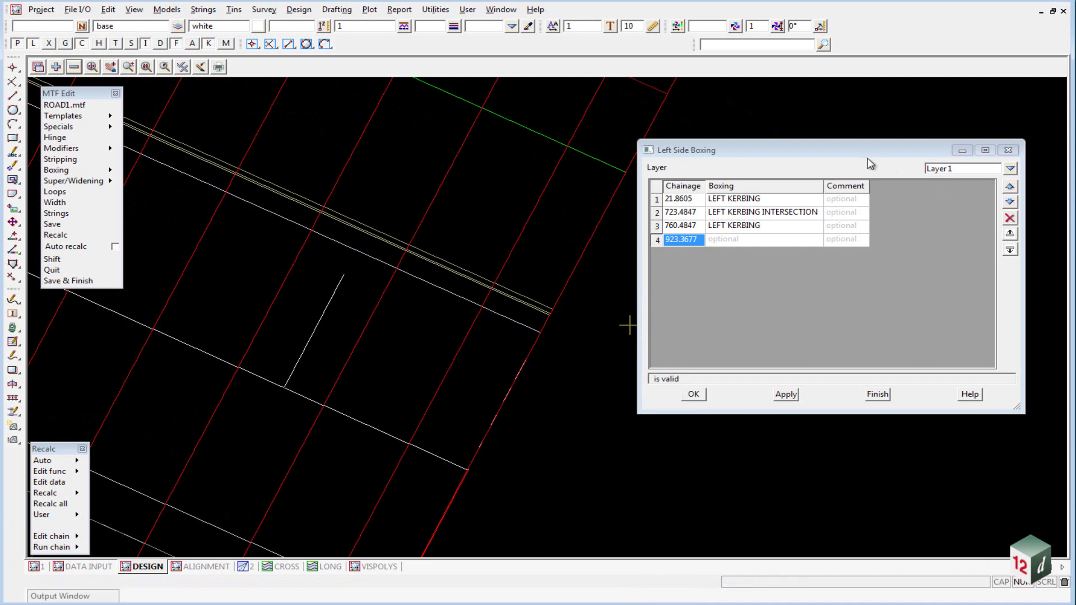
left_click_drag(867, 159, 862, 136)
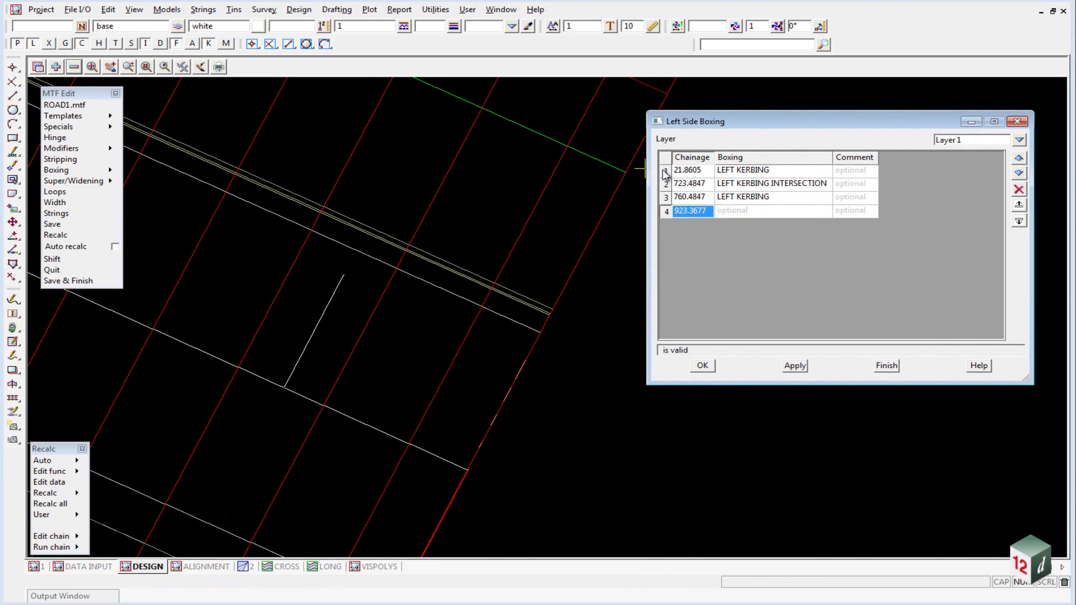
Step: Copy the four Layer 1 boxing rows and paste them into Layer 2
left_click_drag(666, 170, 667, 213)
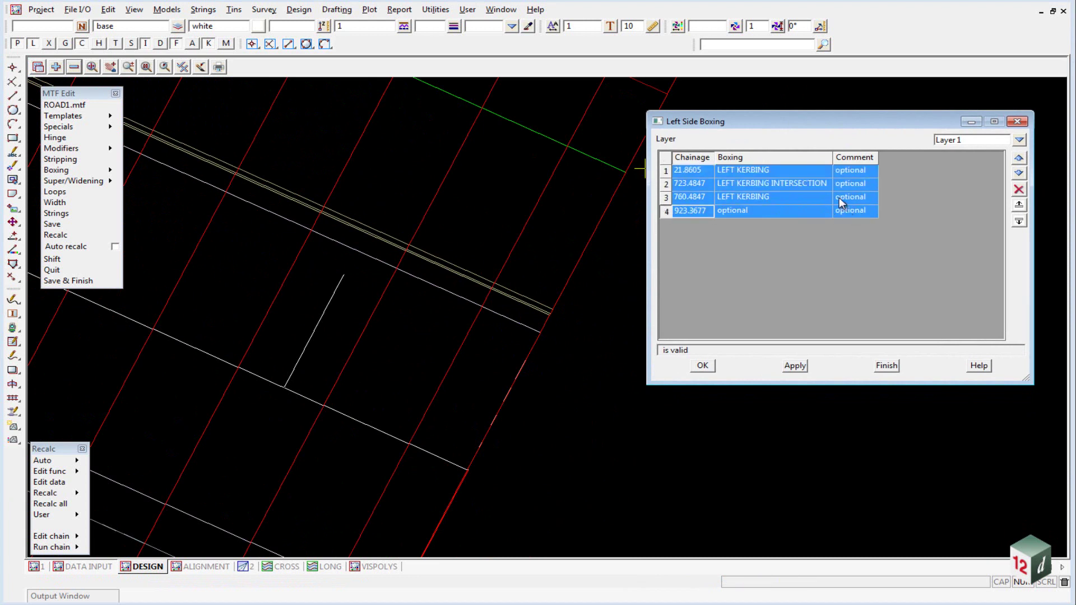
right_click(667, 186)
right_click(664, 199)
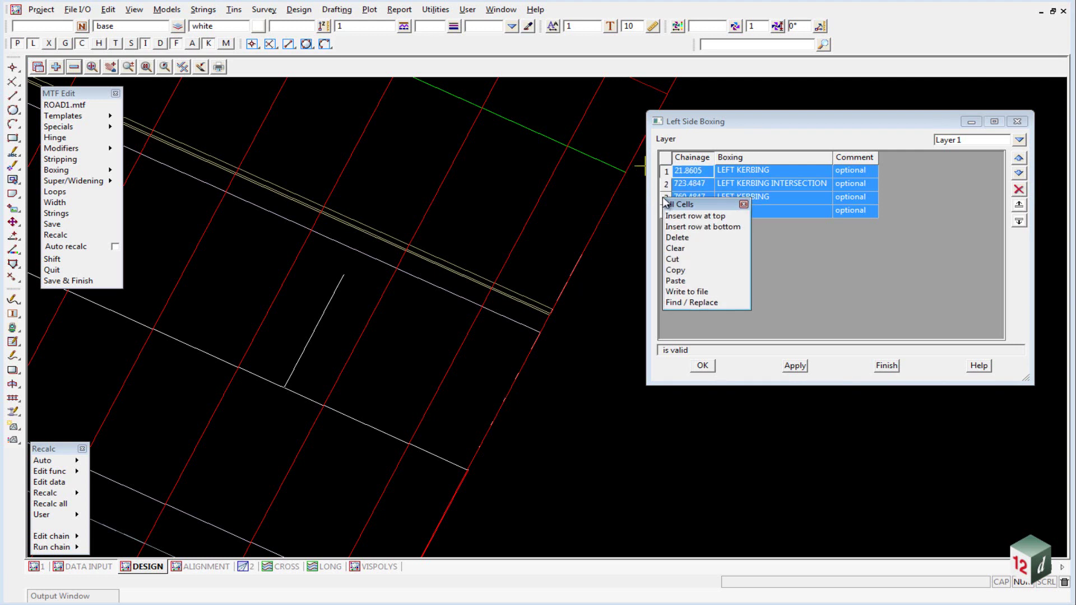
left_click(679, 271)
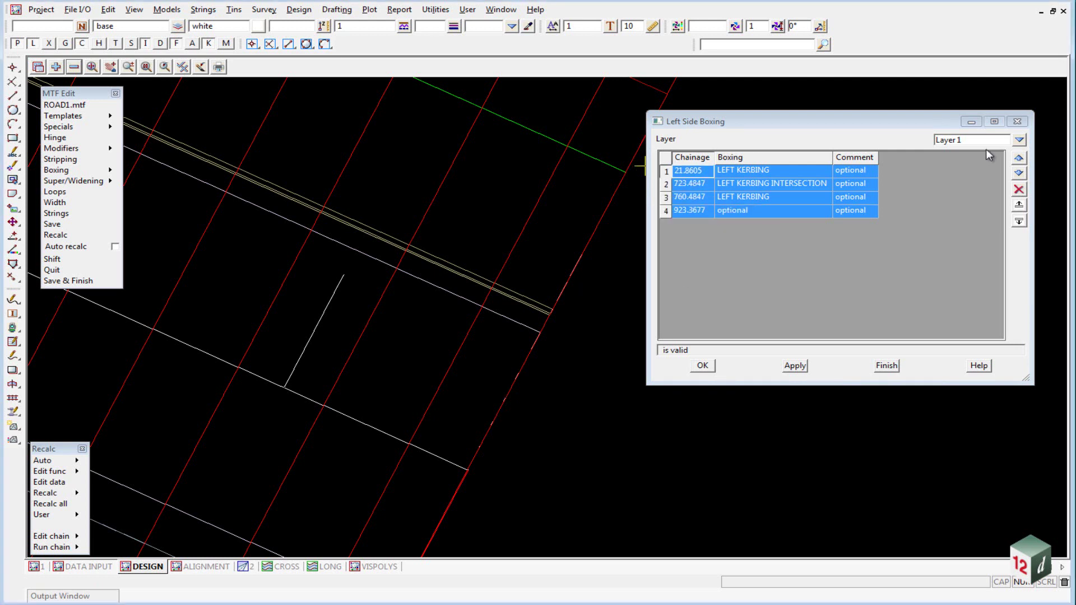
left_click(1019, 140)
left_click(1033, 169)
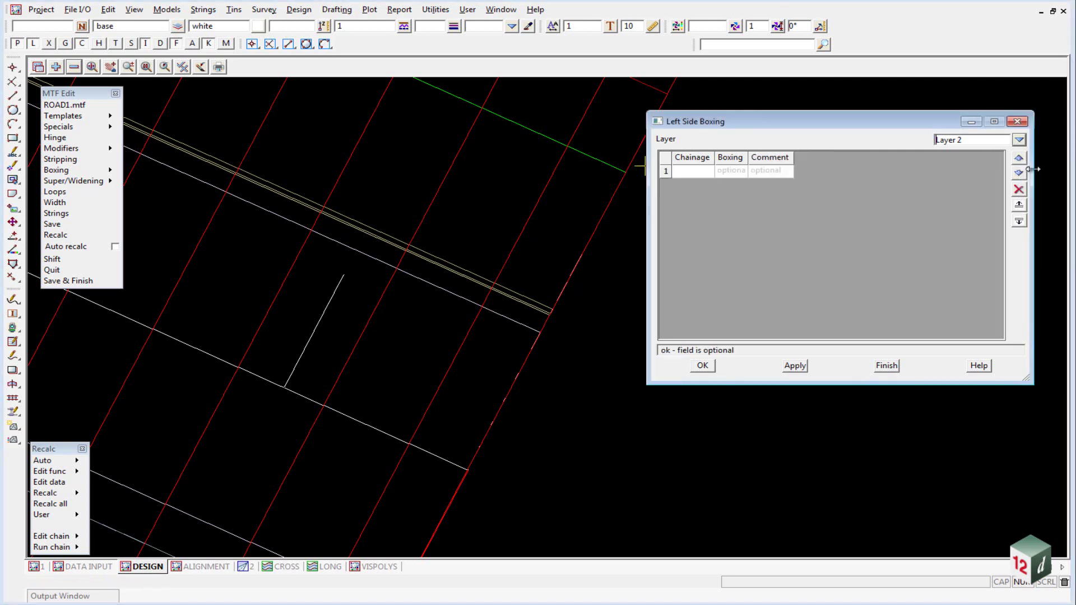
left_click(1019, 221)
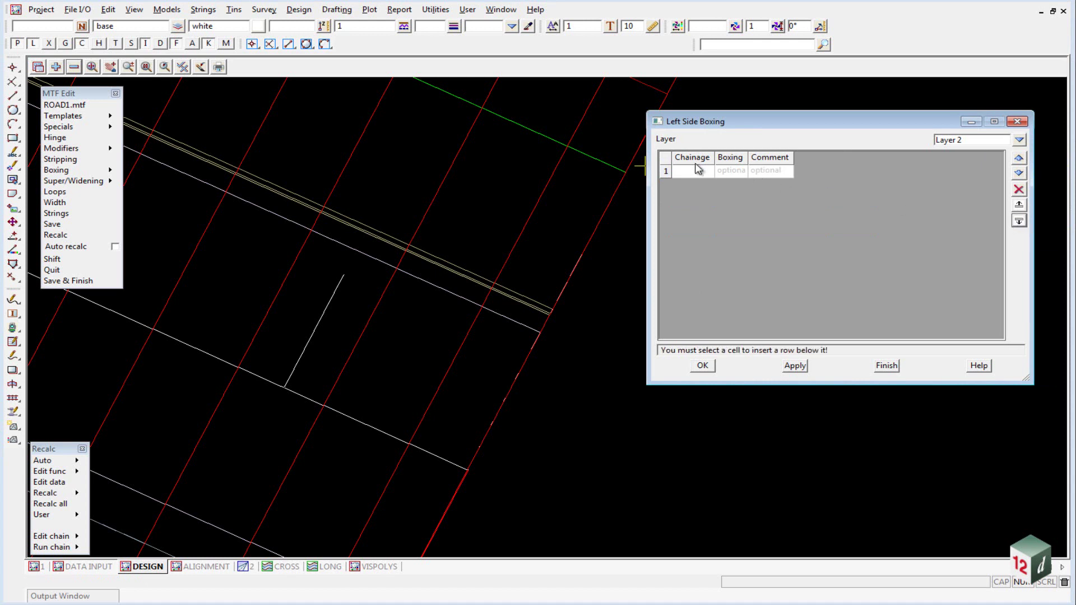
left_click(1019, 221)
left_click(1019, 221)
left_click(1019, 221)
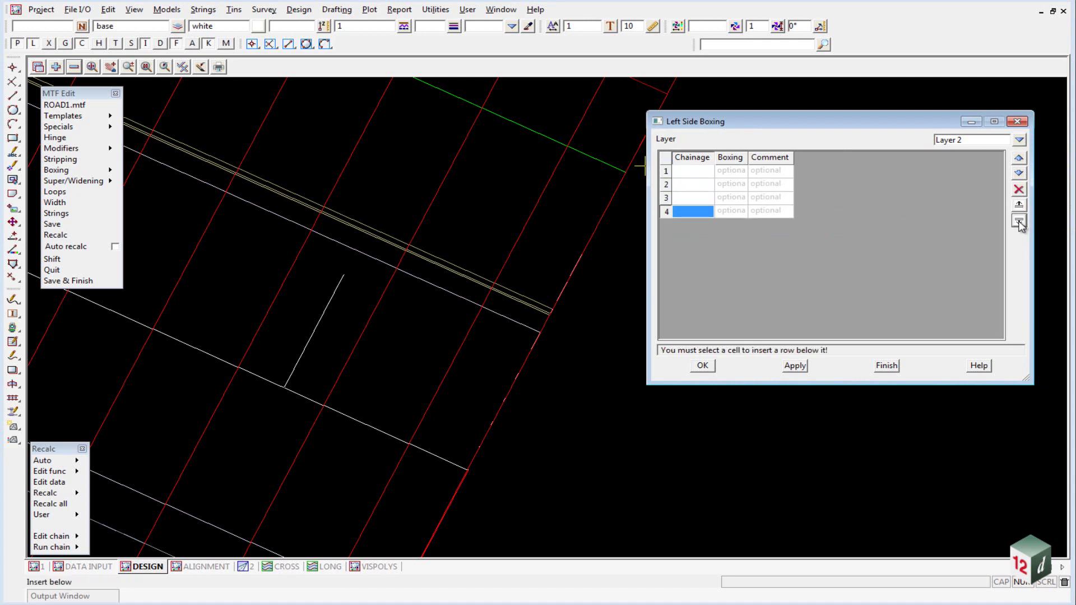
left_click(666, 170)
right_click(666, 171)
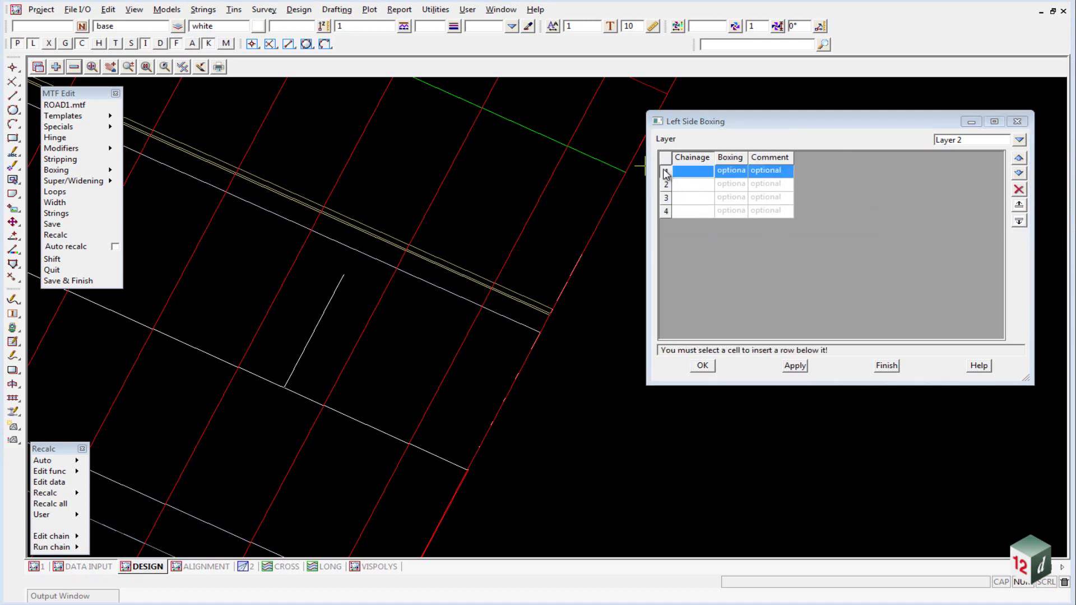
left_click(676, 253)
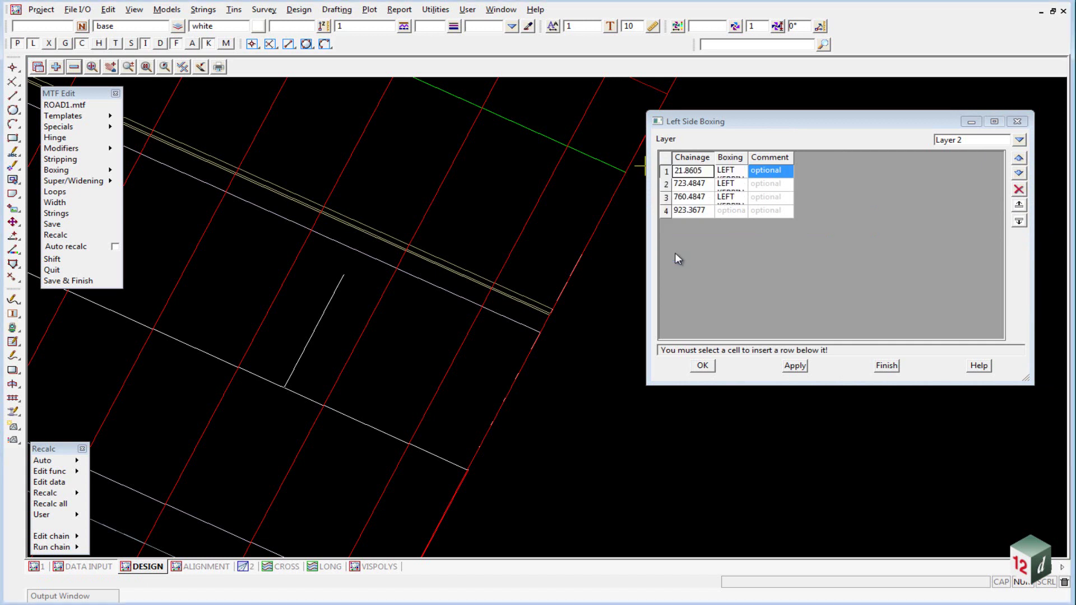
Step: Set Layer 2 boxing to LEFT SUBBASE, LEFT SUBBASE INTERSECTION and LEFT SUBBASE
double_click(749, 158)
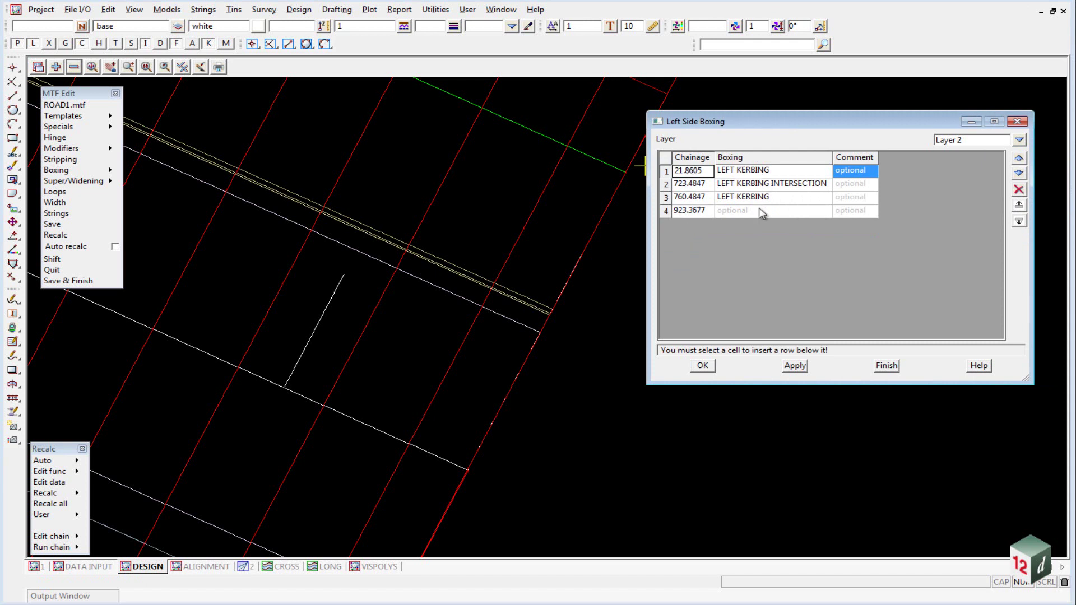
left_click(752, 171)
left_click(751, 175)
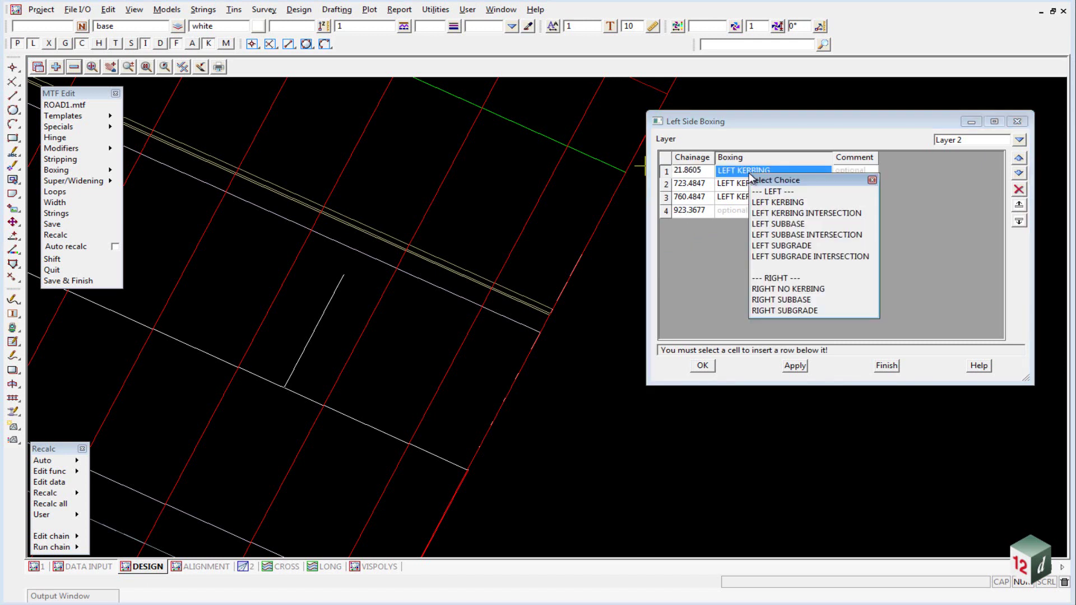
left_click(781, 224)
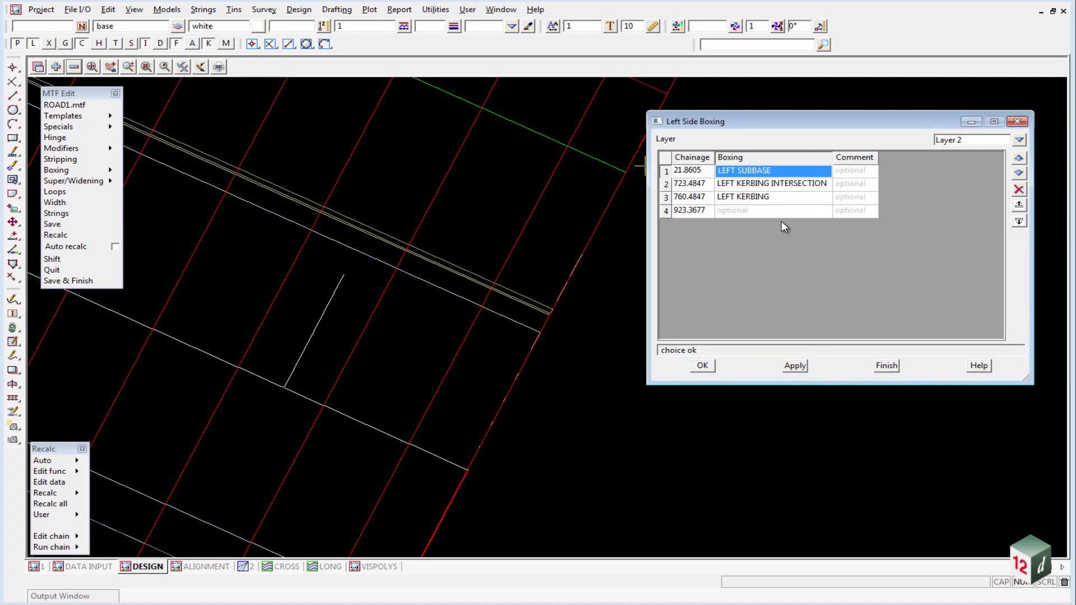
left_click(749, 187)
left_click(749, 187)
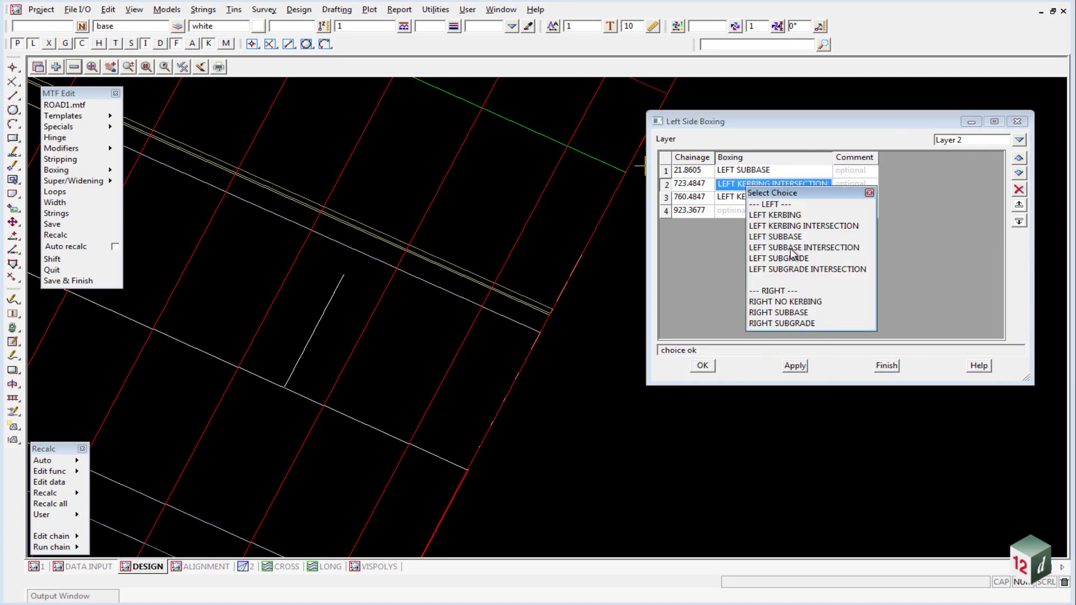
left_click(791, 249)
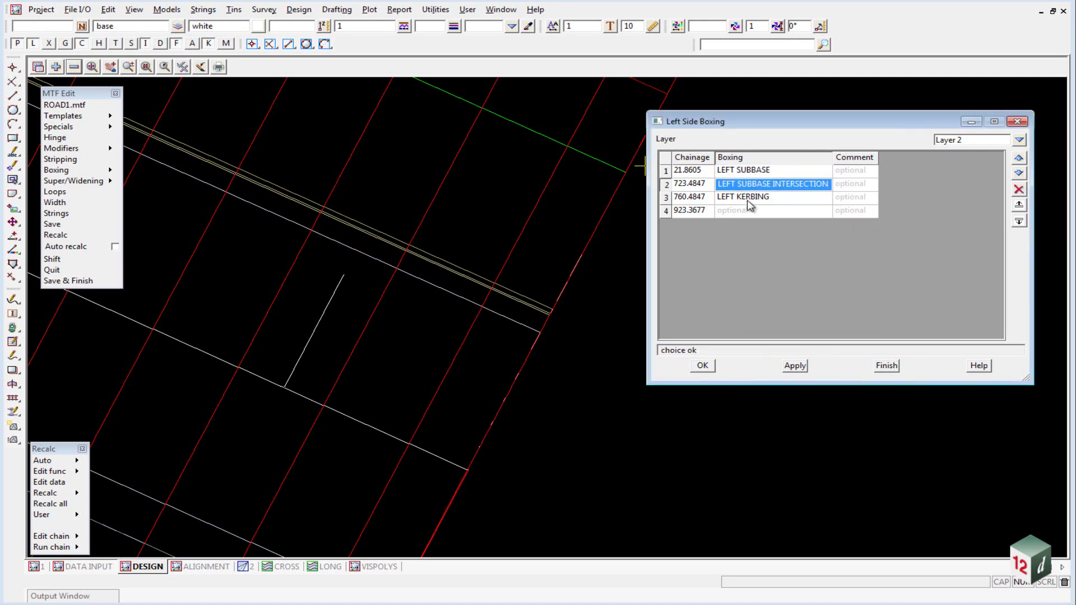
left_click(750, 199)
left_click(750, 200)
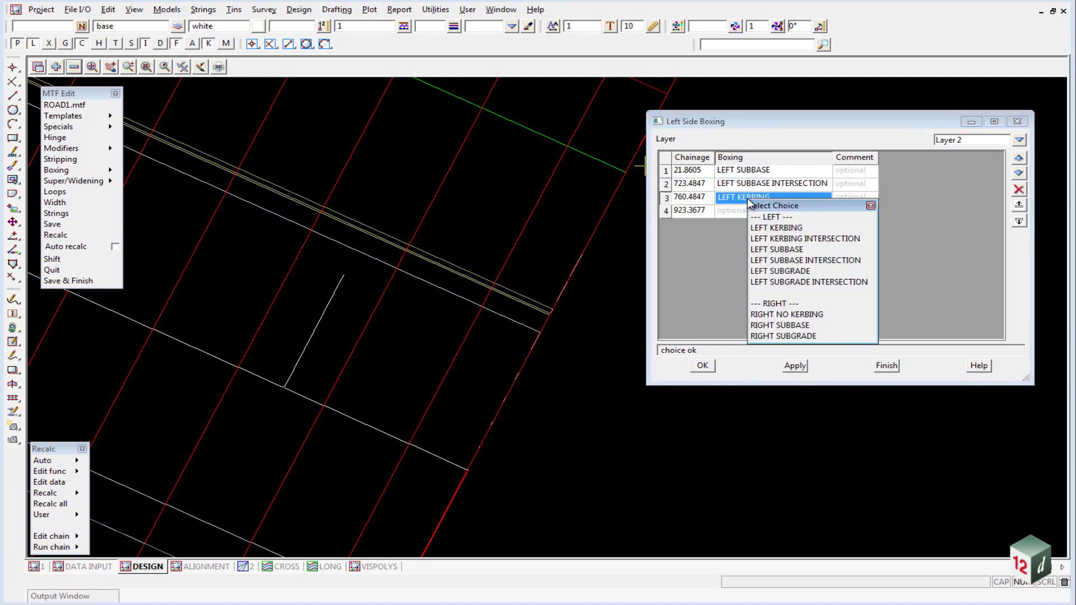
left_click(782, 249)
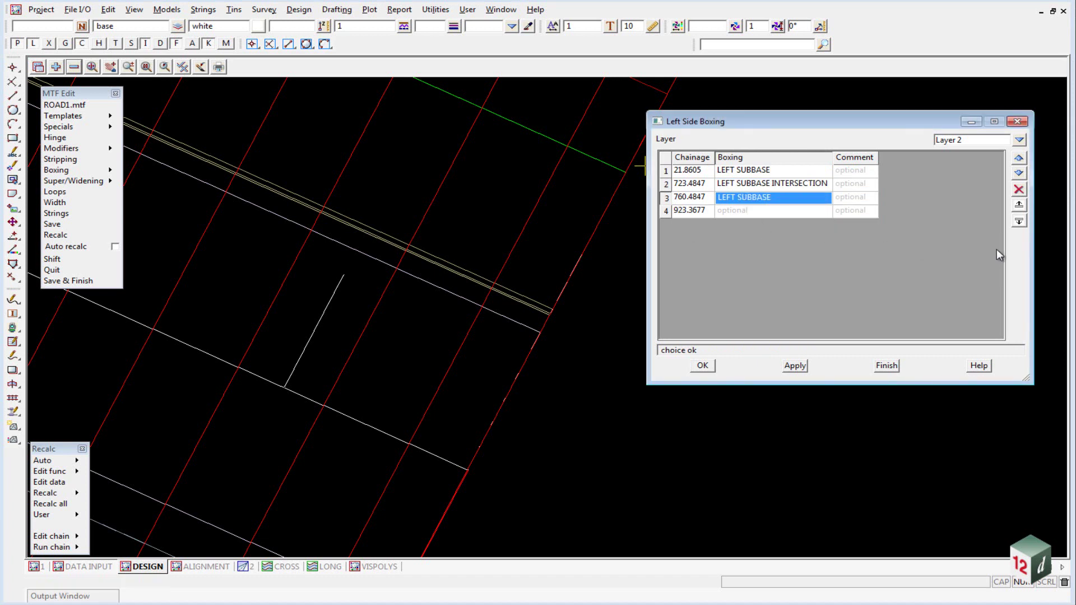
Step: Switch to Layer 3, add rows and paste the copied chainages into it
left_click(1019, 139)
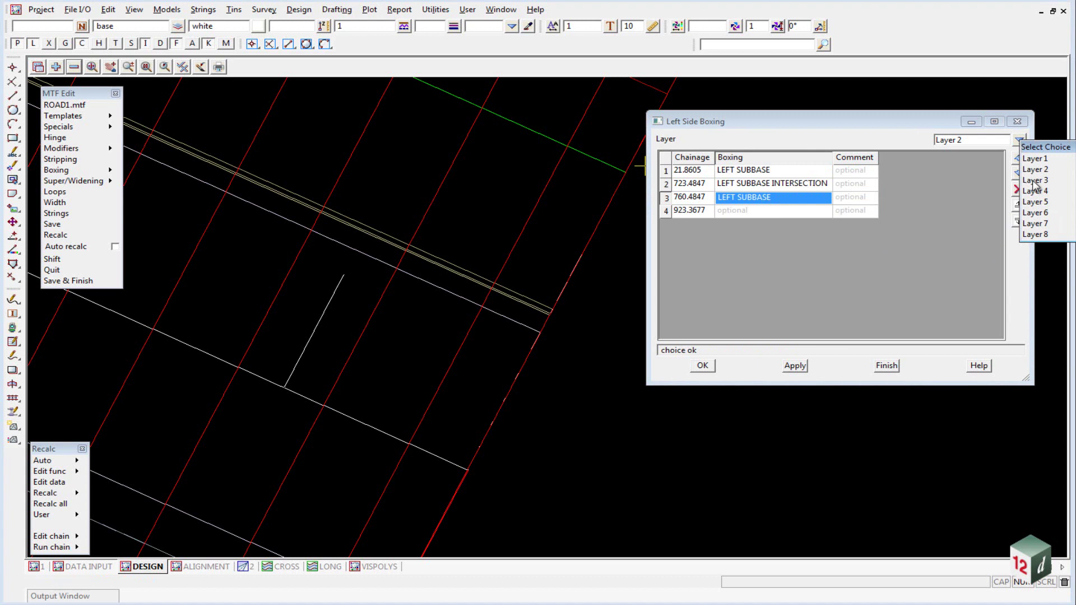
left_click(1034, 180)
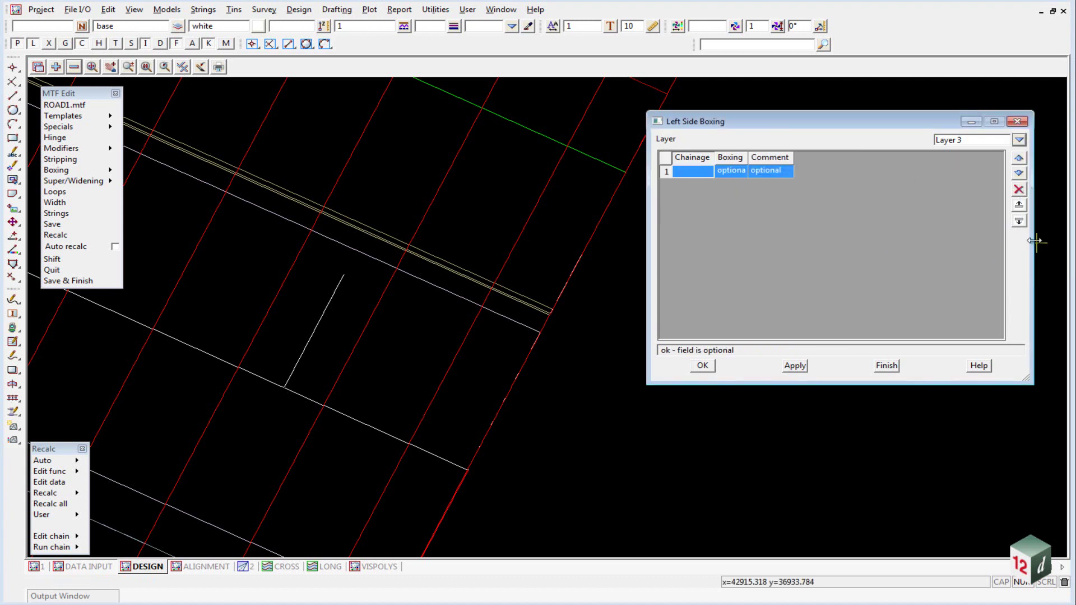
left_click(1019, 220)
left_click(1019, 220)
left_click(1019, 221)
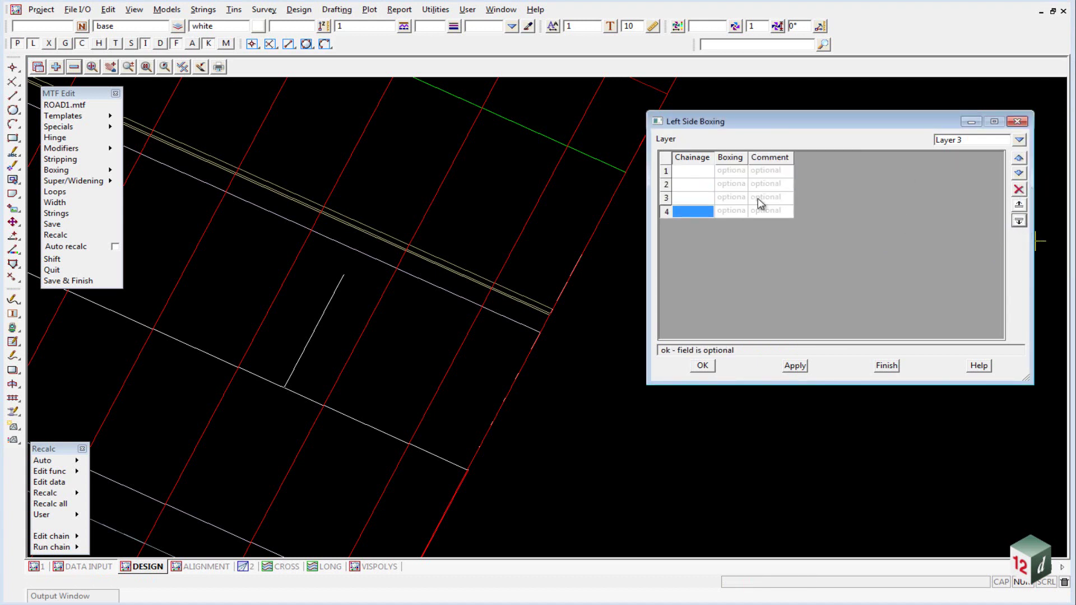
left_click(665, 172)
right_click(666, 175)
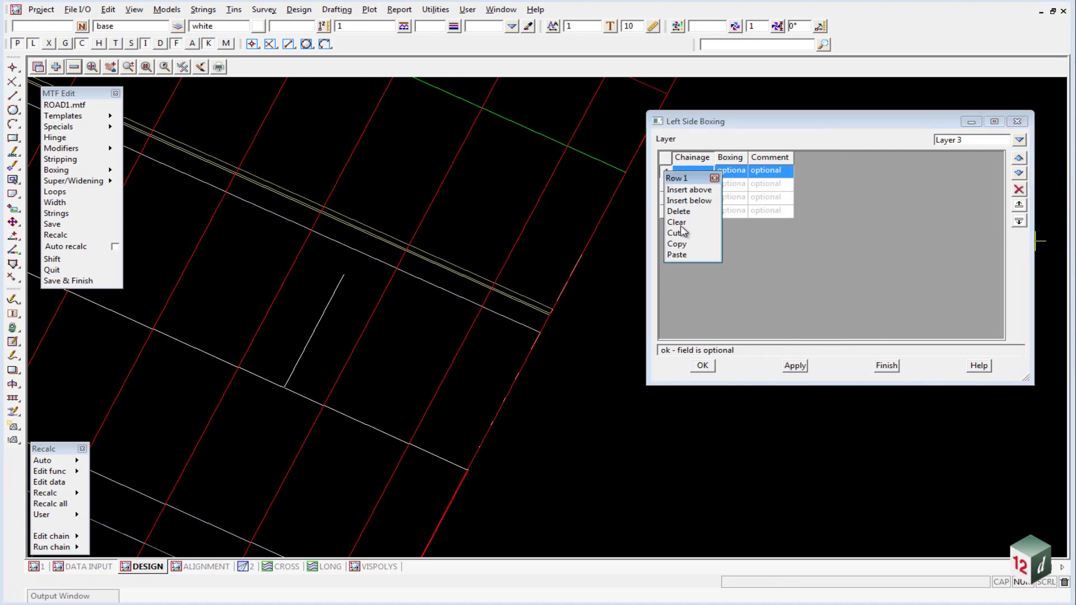
left_click(678, 254)
Step: Set Layer 3 boxing to LEFT SUBGRADE, LEFT SUBGRADE INTERSECTION, LEFT SUBGRADE and accept
left_click(729, 171)
left_click(736, 173)
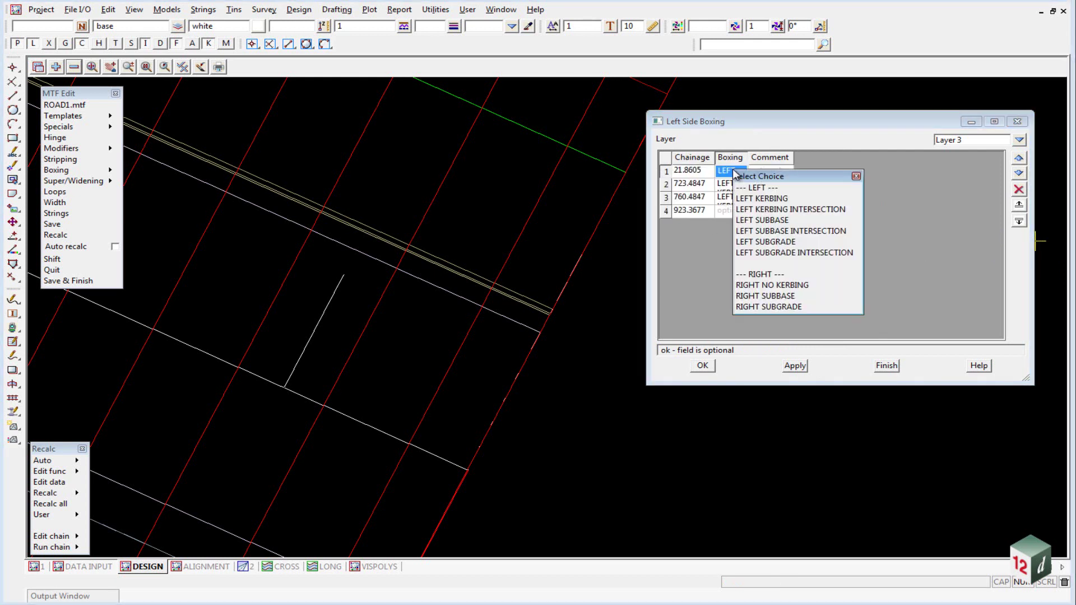
left_click(780, 245)
left_click(729, 185)
left_click(730, 185)
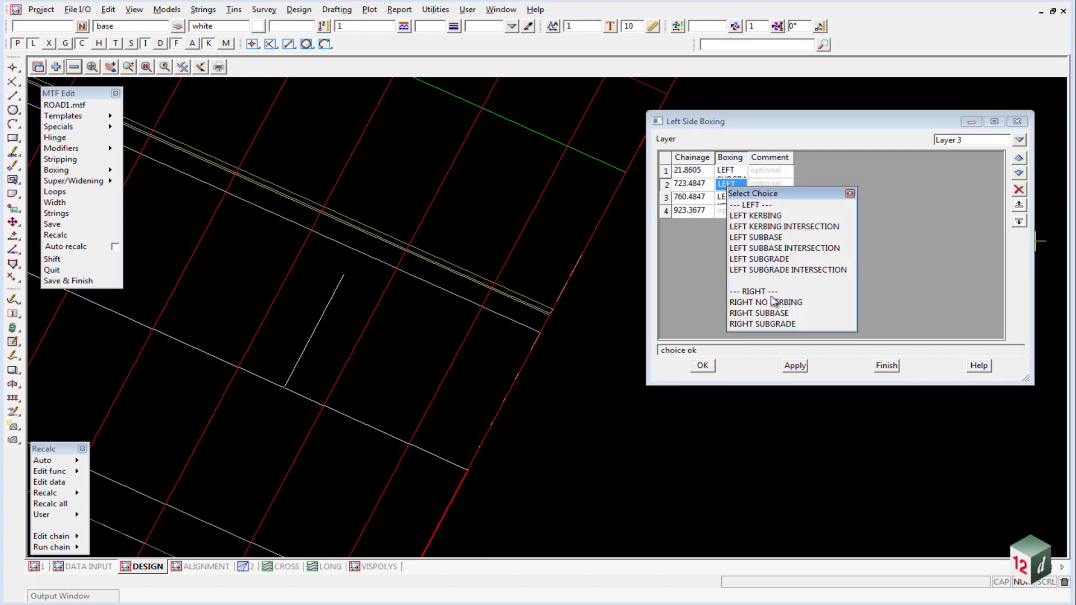
left_click(792, 273)
left_click(729, 198)
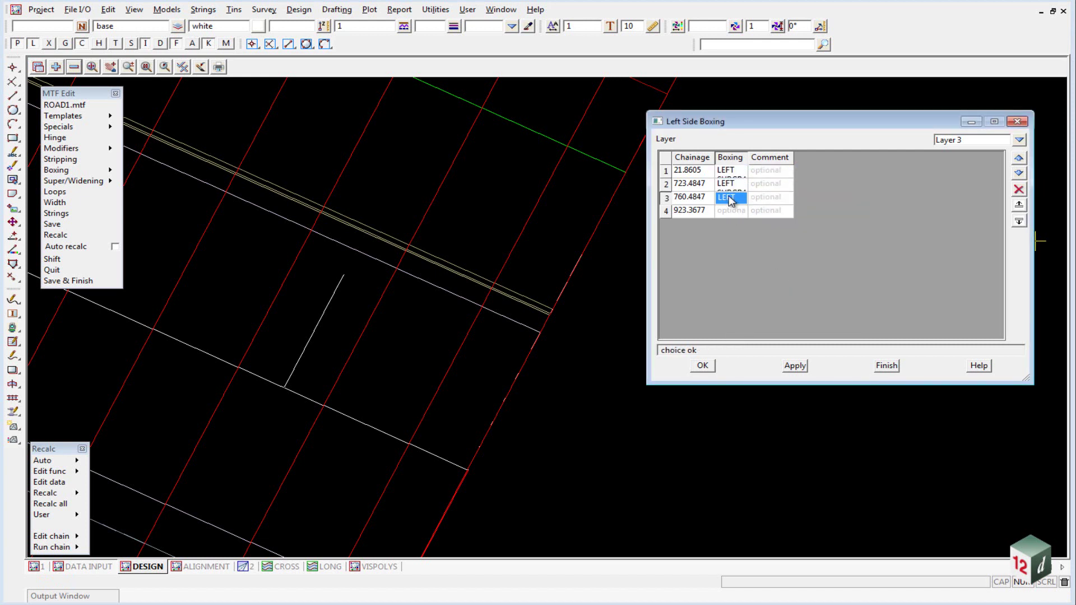
left_click(730, 197)
left_click(766, 270)
double_click(749, 159)
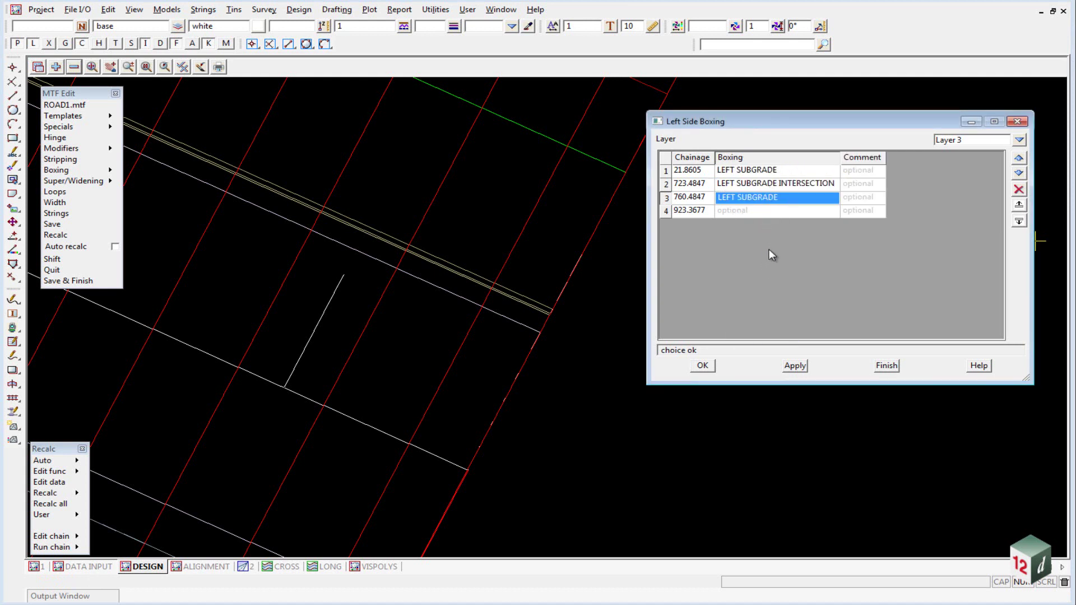
left_click(703, 366)
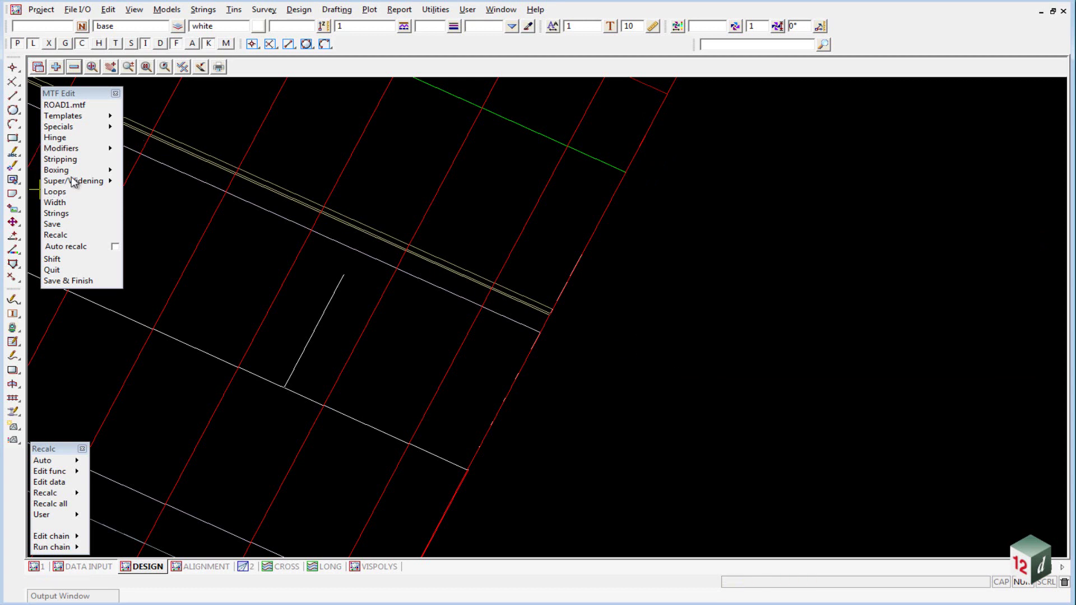
Step: Open the Right Side Boxing table on Layer 1, move it aside, and zoom to the road start
left_click(95, 171)
left_click(130, 205)
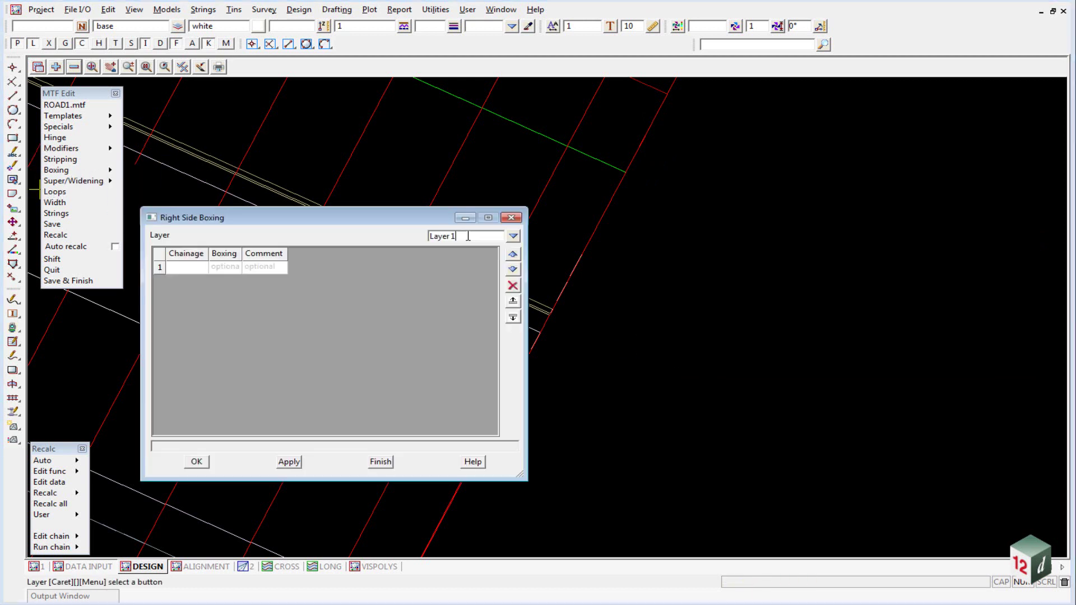
left_click_drag(337, 213, 863, 163)
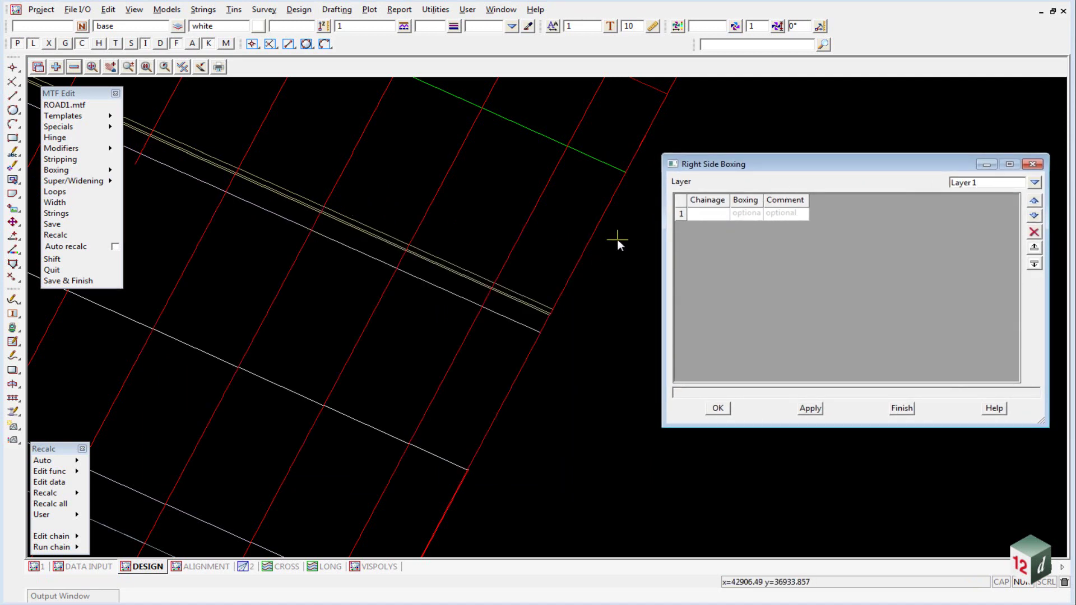
scroll(572, 236, "down", 3)
scroll(508, 230, "up", 3)
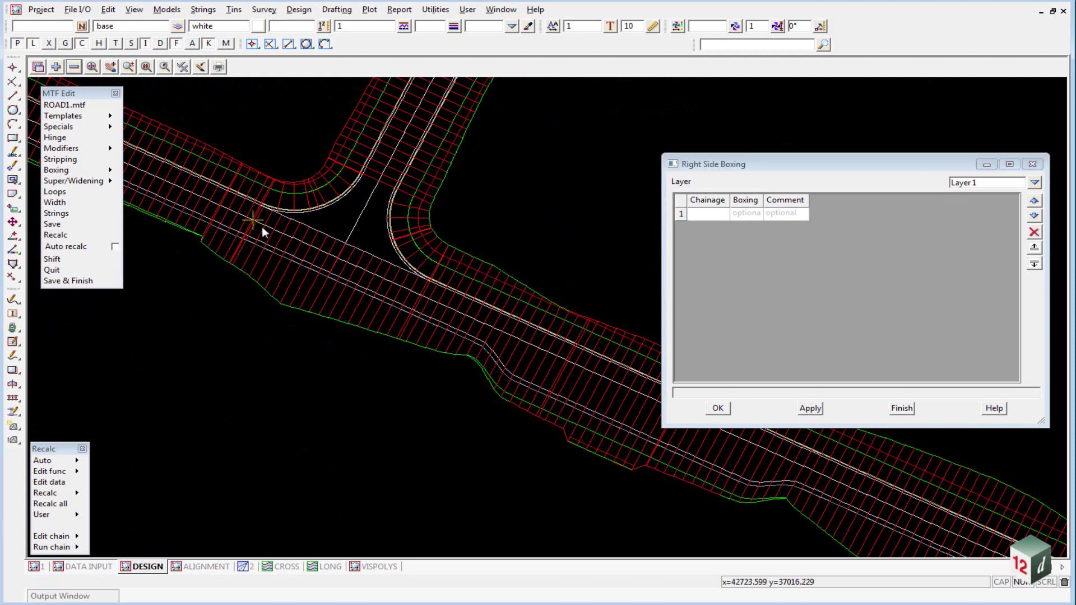
scroll(338, 379, "down", 2)
scroll(337, 385, "down", 2)
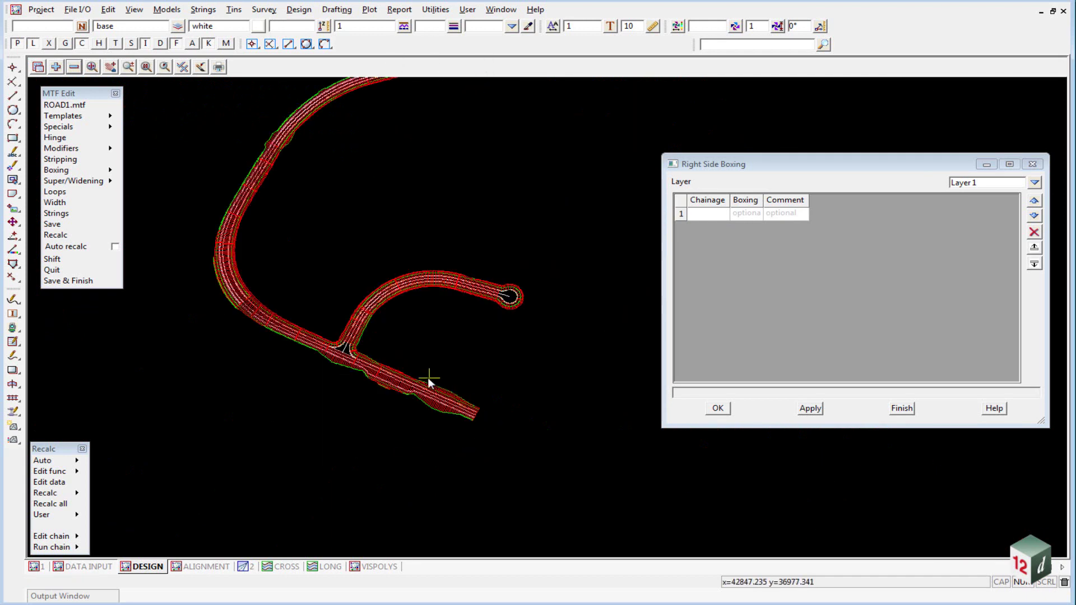
scroll(379, 355, "up", 2)
scroll(493, 157, "up", 3)
scroll(418, 219, "up", 5)
scroll(403, 160, "down", 1)
Step: On Layer 1, pick chainage 21.8792 at the road start and set row 1 boxing to RIGHT NO KERBING
left_click(701, 213)
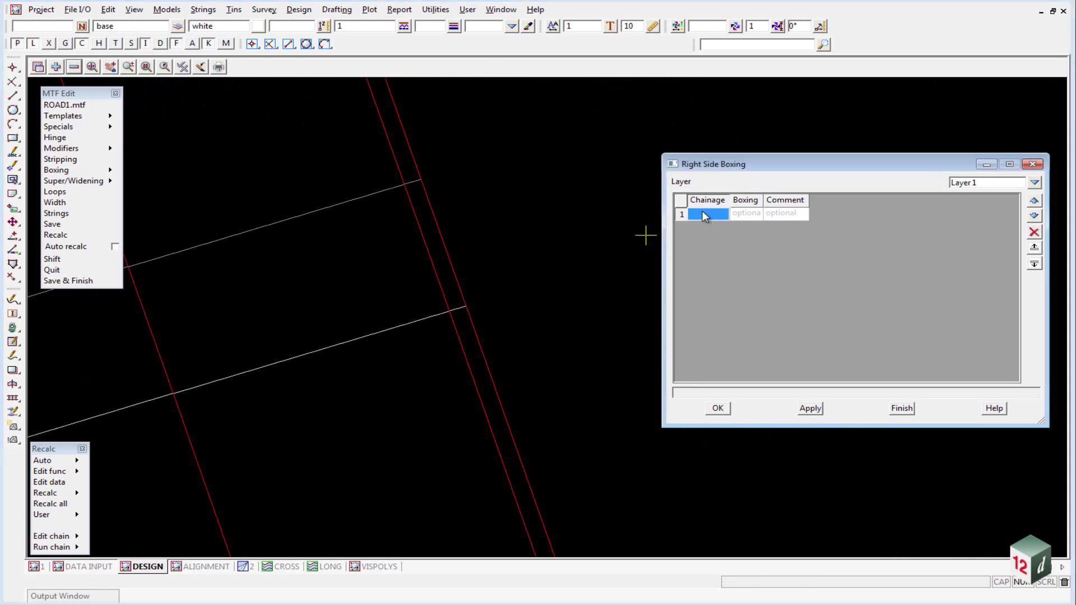
left_click(462, 250)
left_click(450, 257)
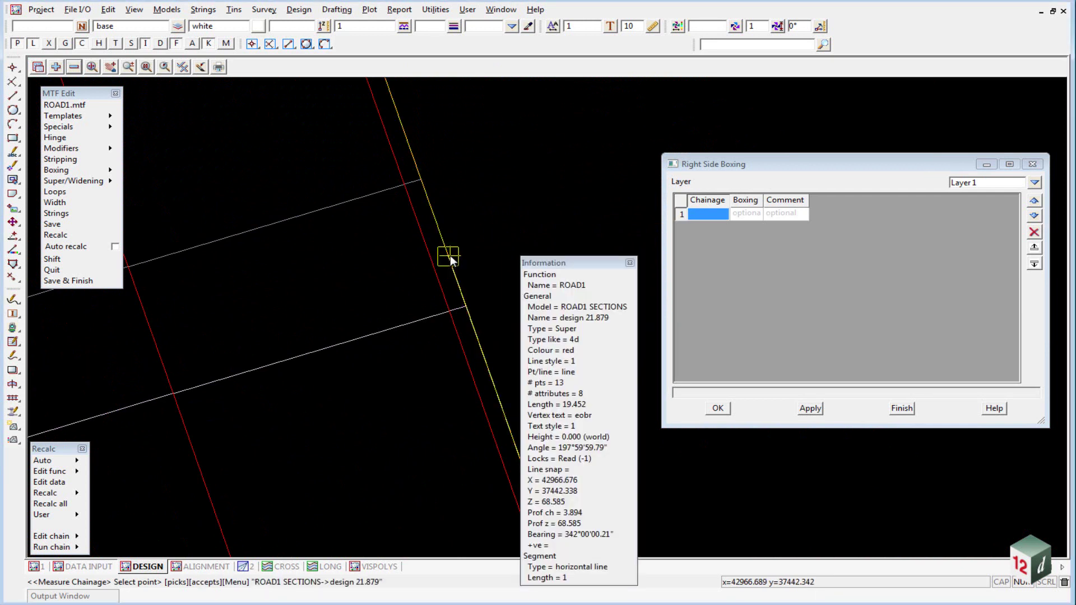
middle_click(450, 254)
left_click(744, 212)
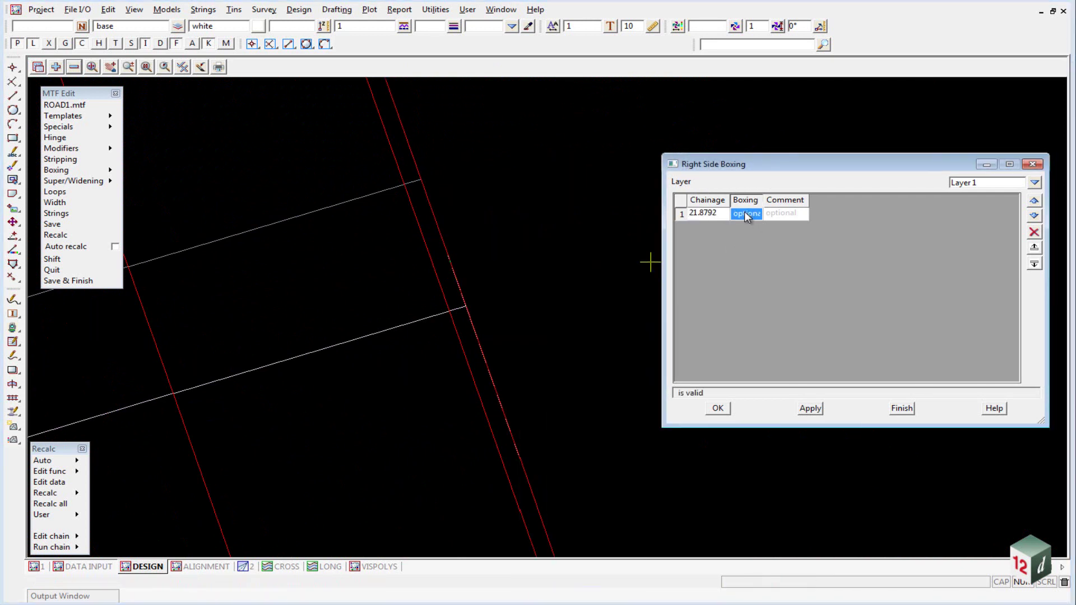
left_click(746, 213)
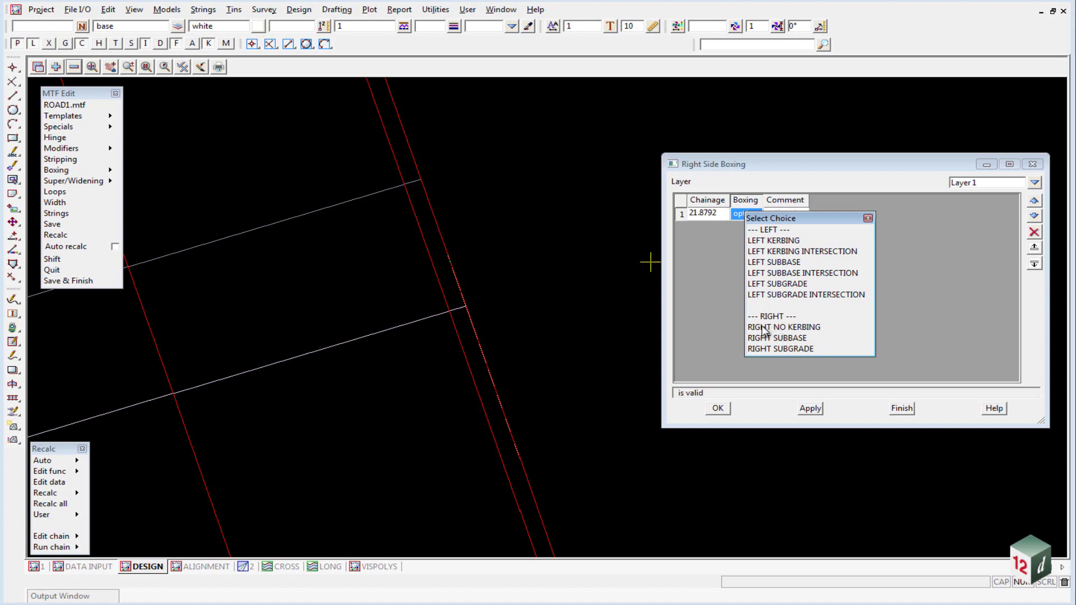
left_click(801, 327)
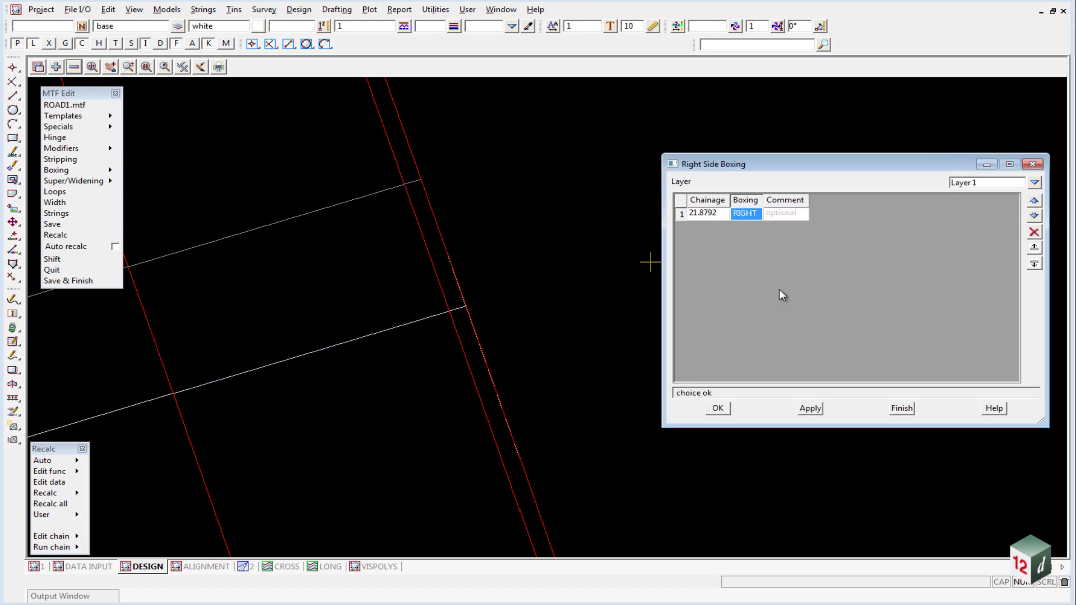
double_click(764, 198)
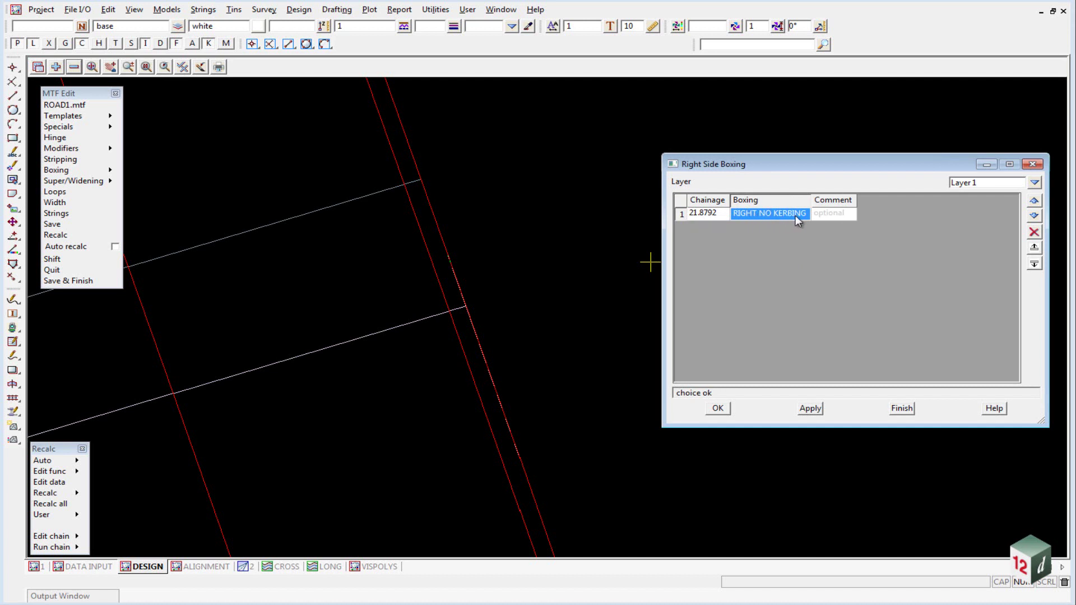
left_click(827, 214)
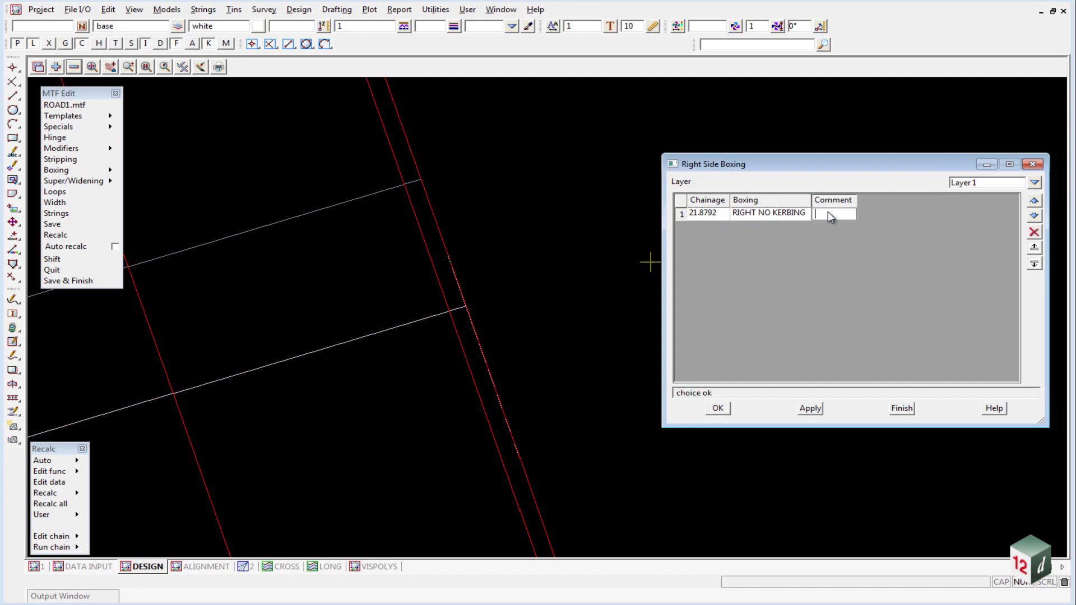
key("Return")
Step: Add a second Layer 1 row with chainage 923.3814 picked at the road end
left_click(704, 228)
scroll(531, 245, "down", 5)
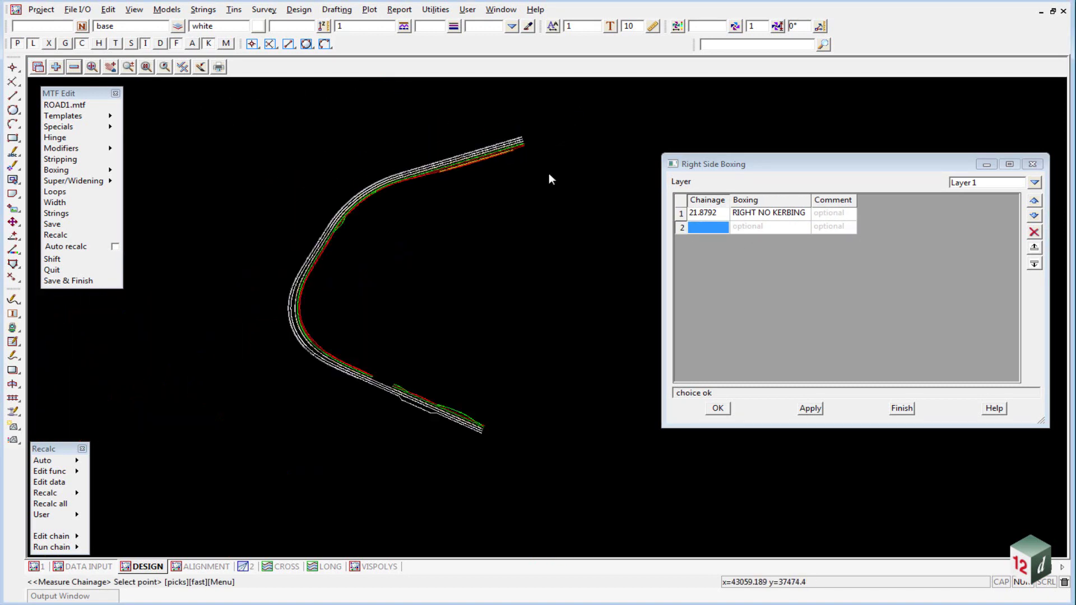
scroll(472, 450, "up", 6)
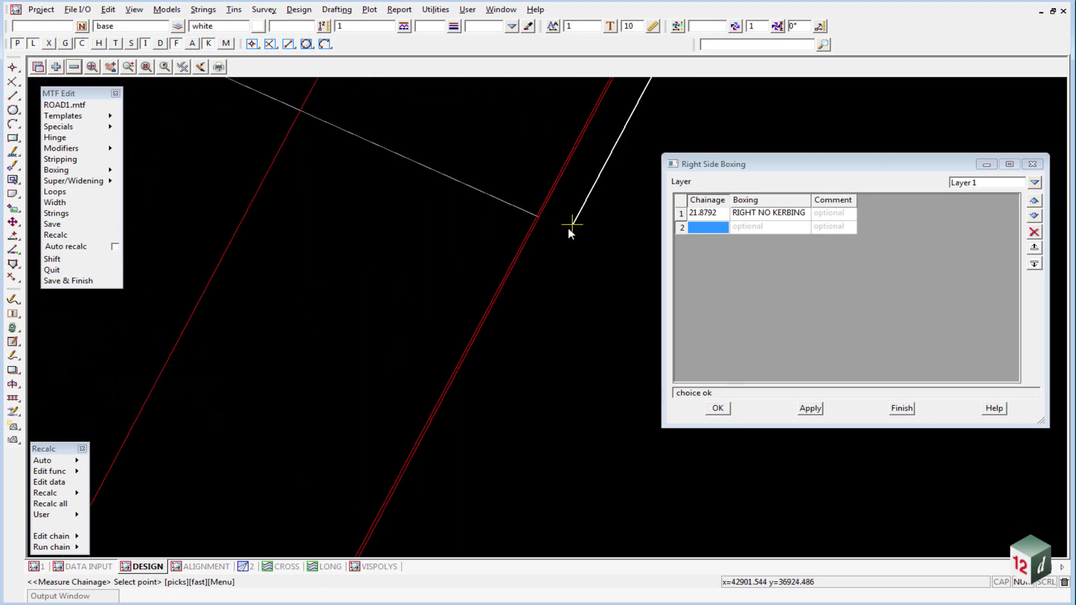
left_click(534, 240)
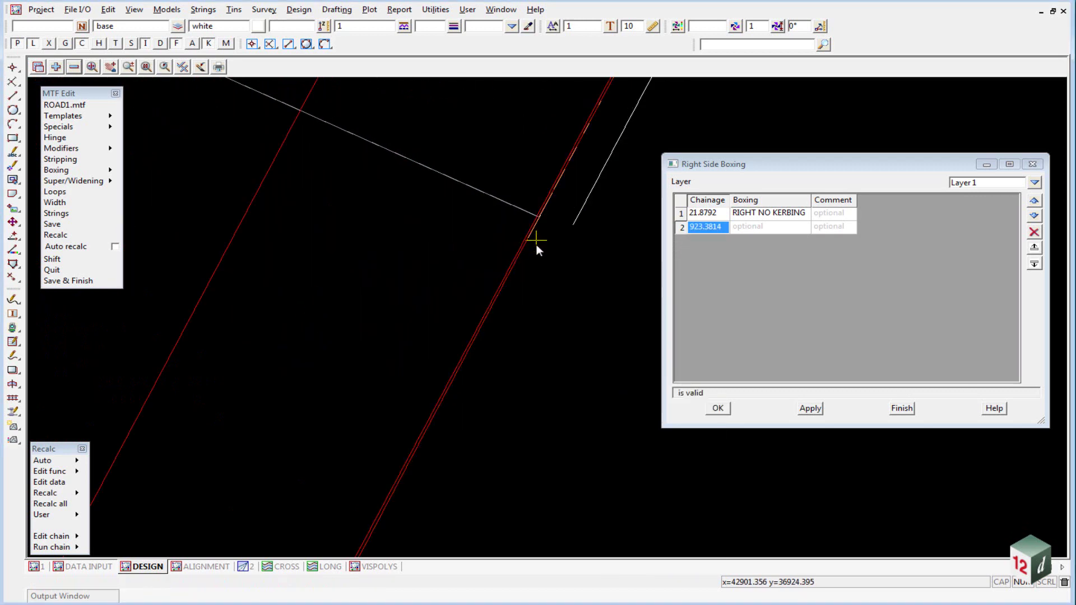
scroll(592, 342, "down", 1)
Step: Copy both Layer 1 rows into Layer 2 and set its row 1 boxing to RIGHT SUBBASE
left_click_drag(681, 216, 680, 224)
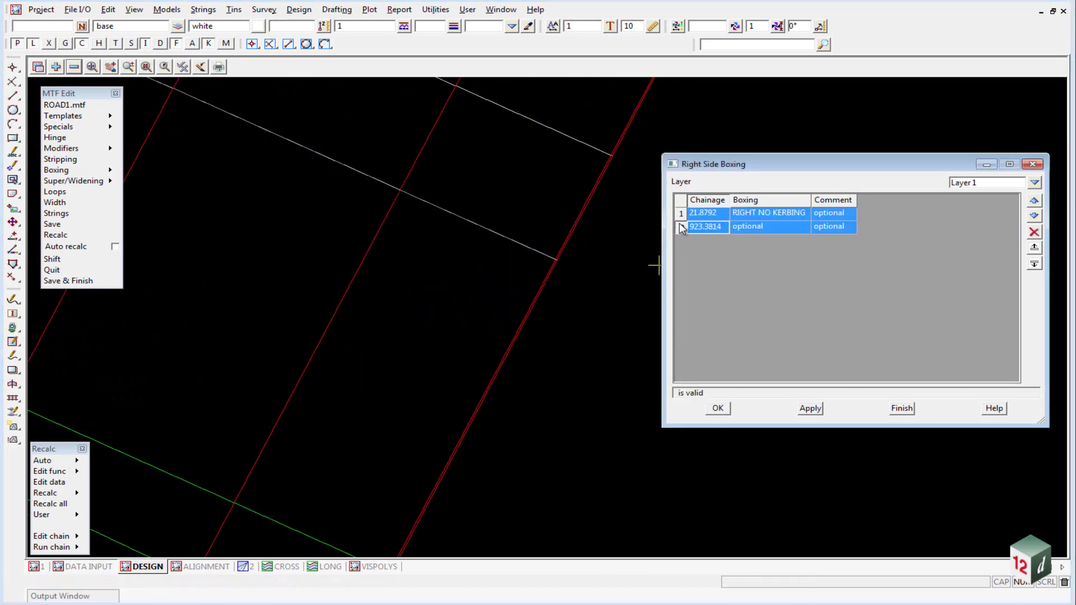
left_click(1034, 182)
left_click(1046, 207)
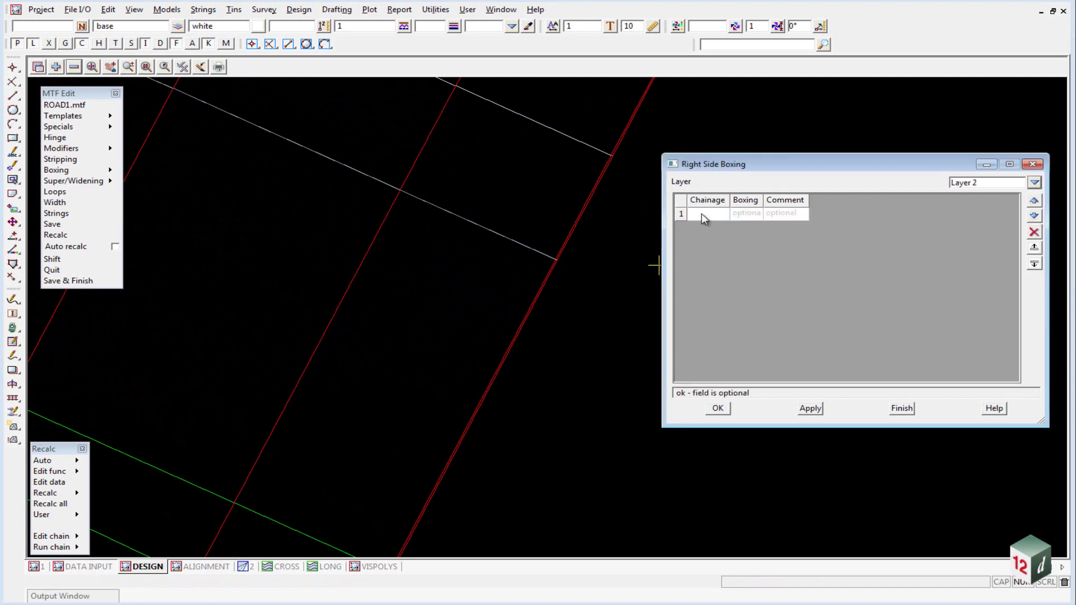
left_click(1034, 264)
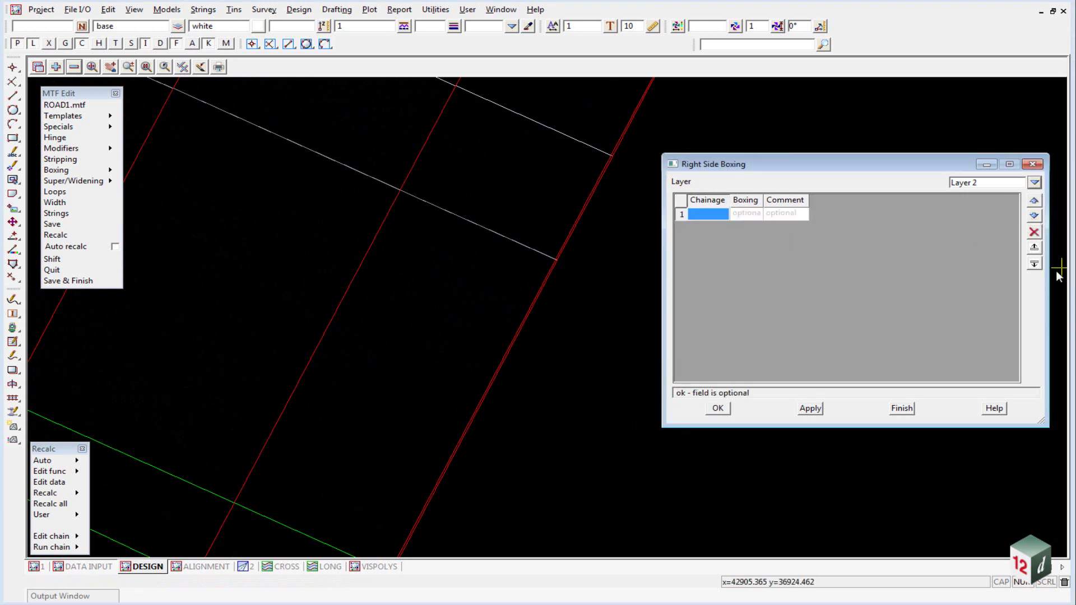
left_click(684, 218)
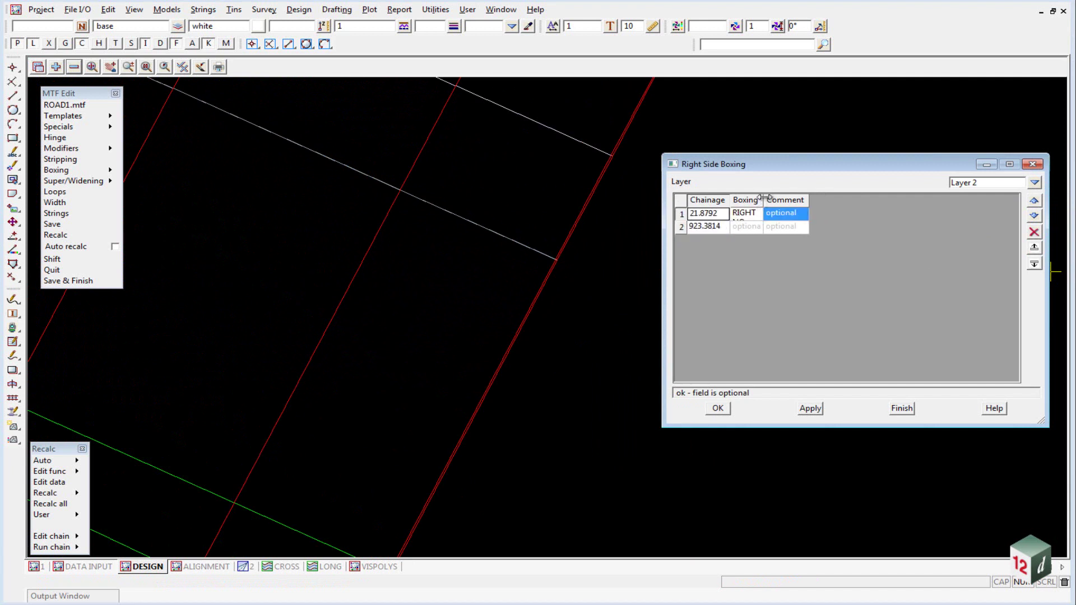
left_click_drag(765, 198, 811, 199)
left_click(755, 214)
left_click(754, 215)
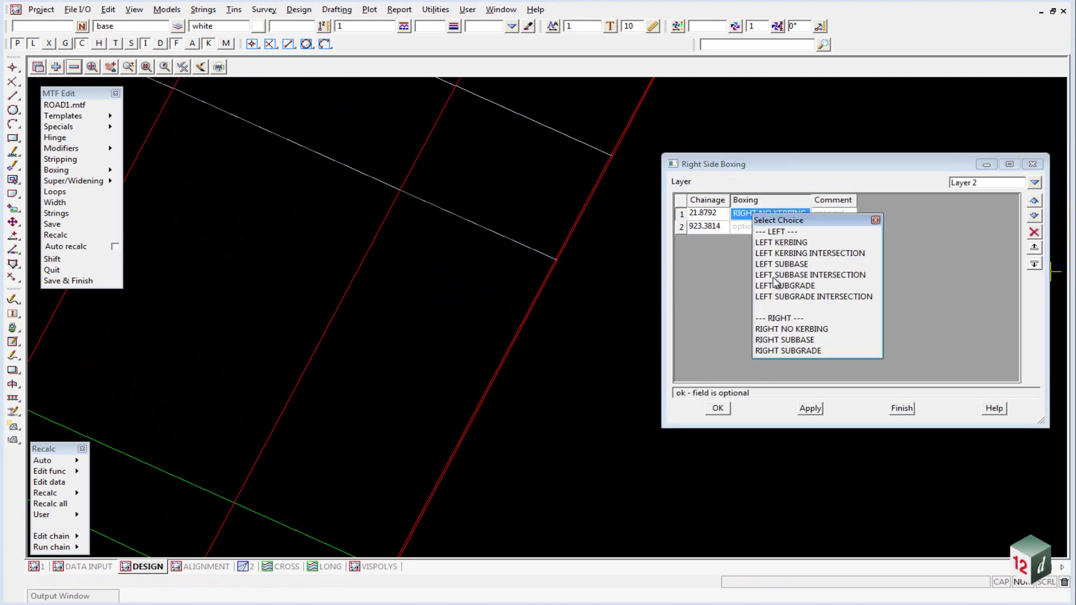
left_click(793, 340)
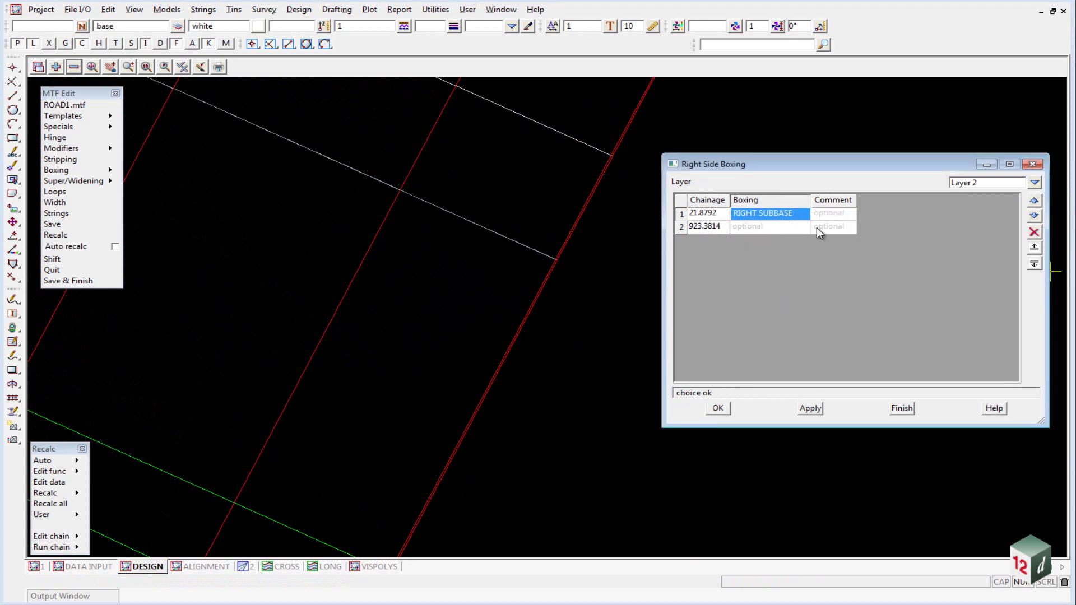
Step: On Layer 3, add the second row and set row 1 boxing to RIGHT SUBGRADE
left_click(1034, 182)
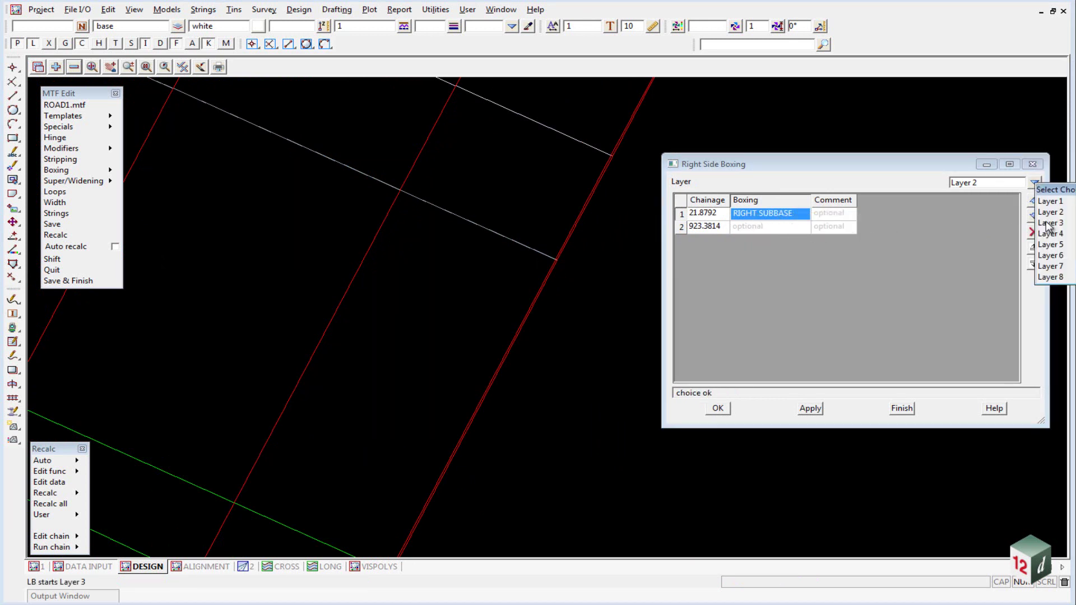
left_click(1047, 229)
left_click(729, 220)
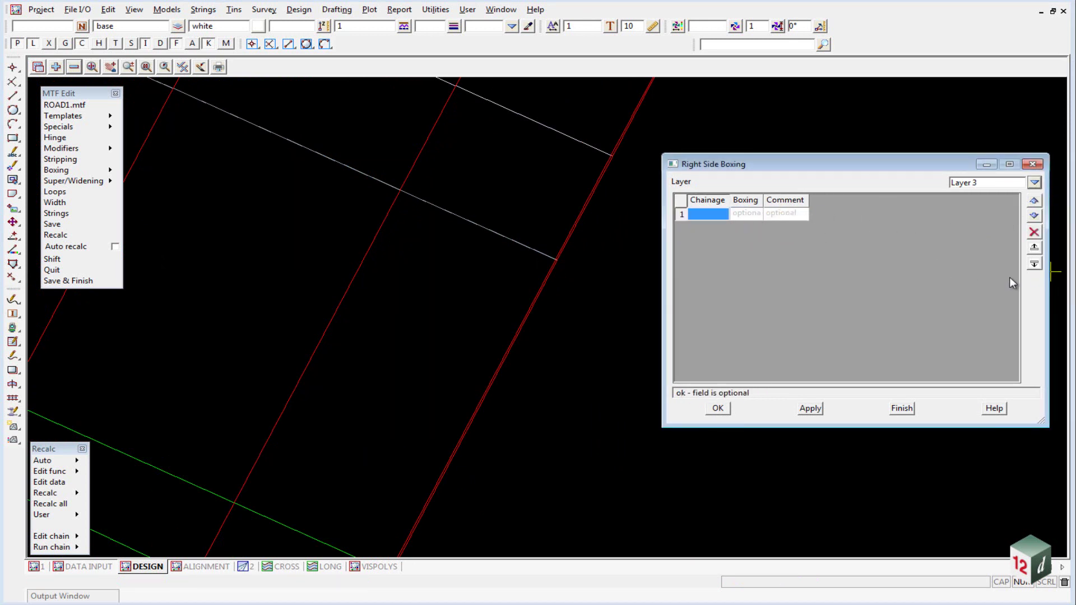
left_click(1034, 263)
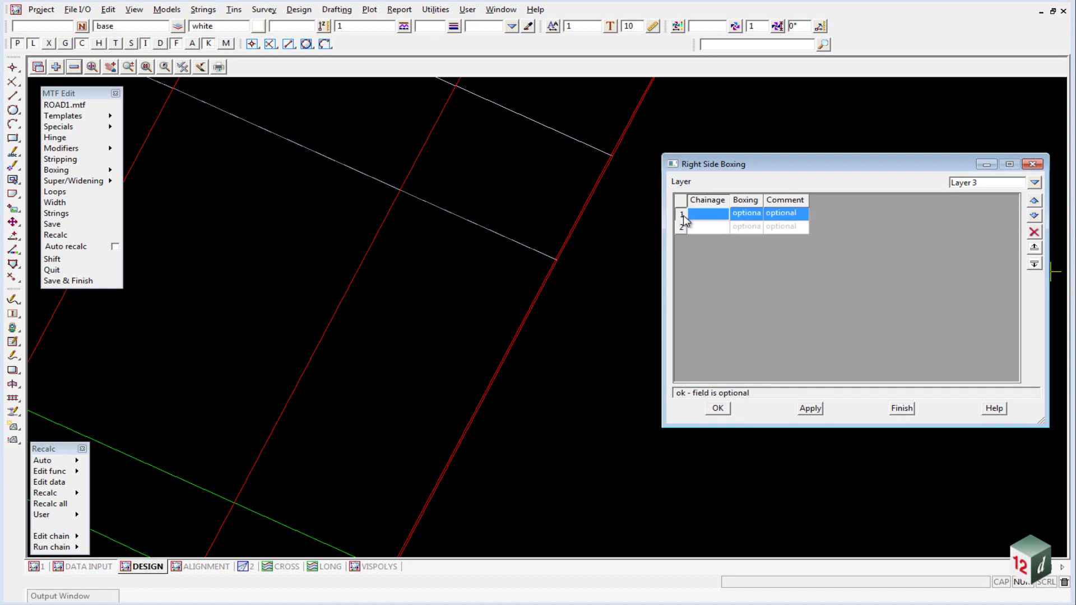
left_click(748, 215)
left_click(750, 216)
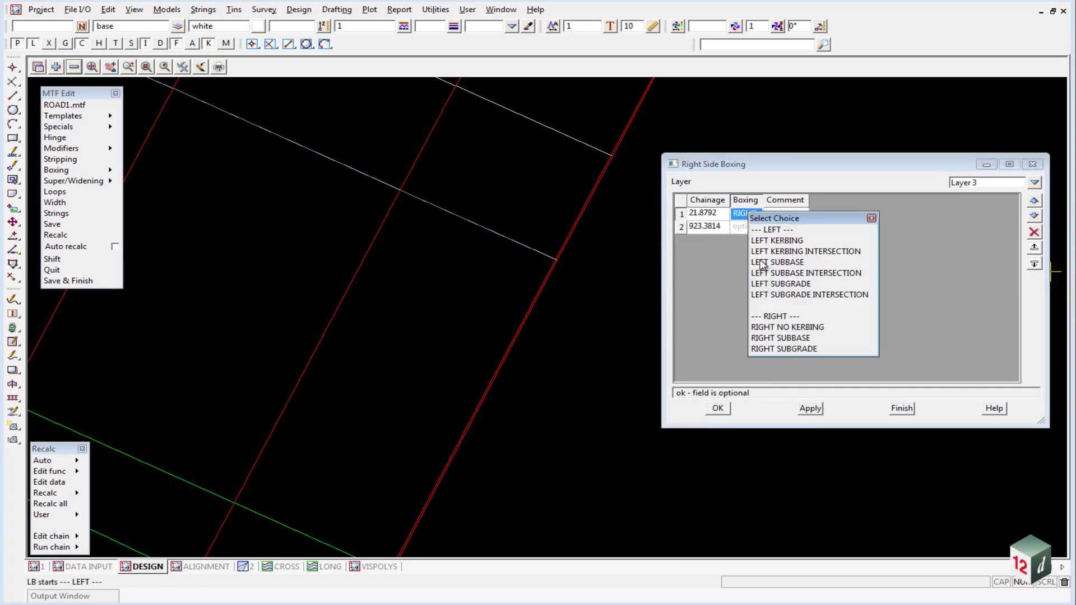
left_click(798, 349)
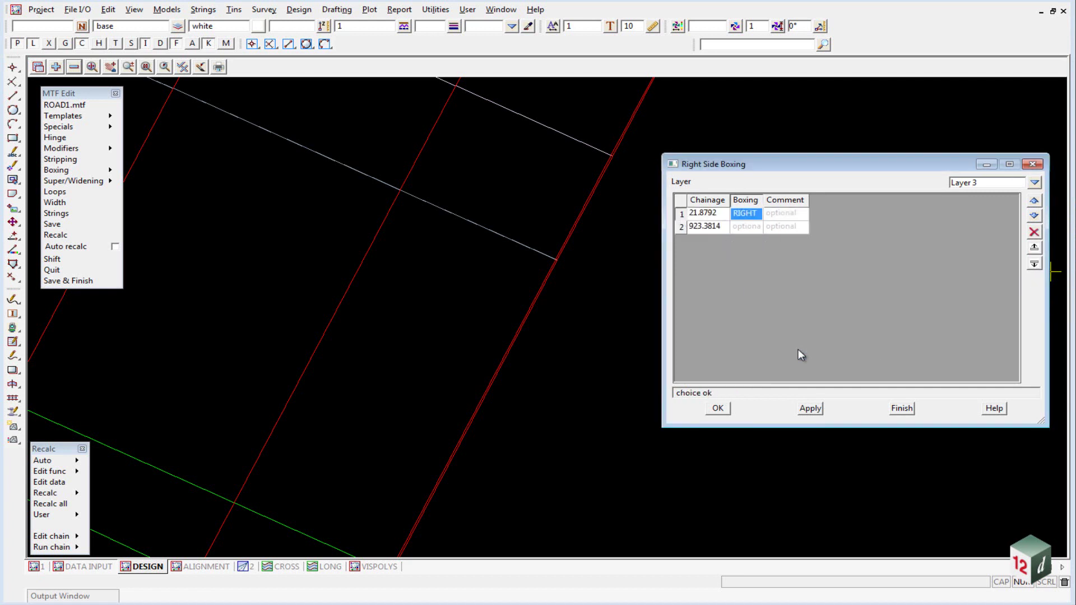
double_click(764, 198)
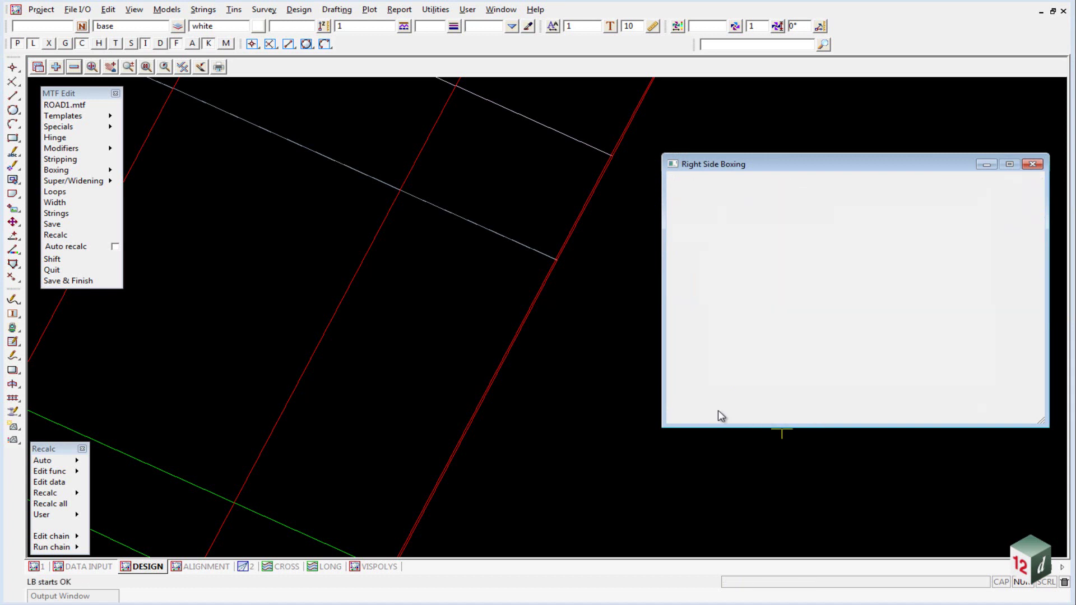
Step: Accept the right-side boxing settings and recalculate the ROAD1 design
left_click(718, 409)
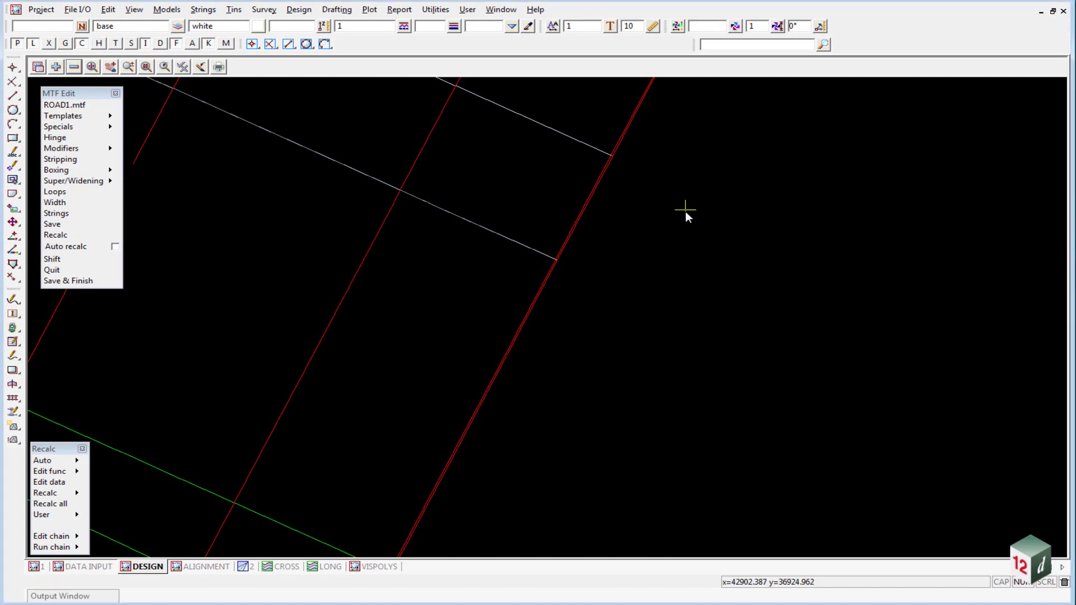
left_click(55, 235)
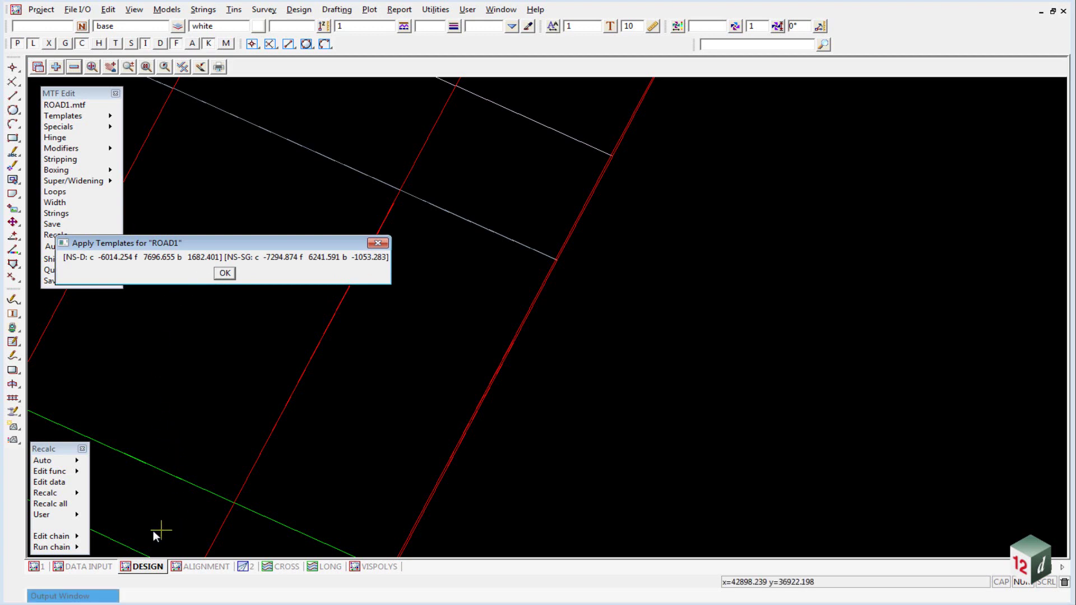
Step: Move the recalc panel aside and pin the Output Window open by toggling Auto Hide
left_click(93, 597)
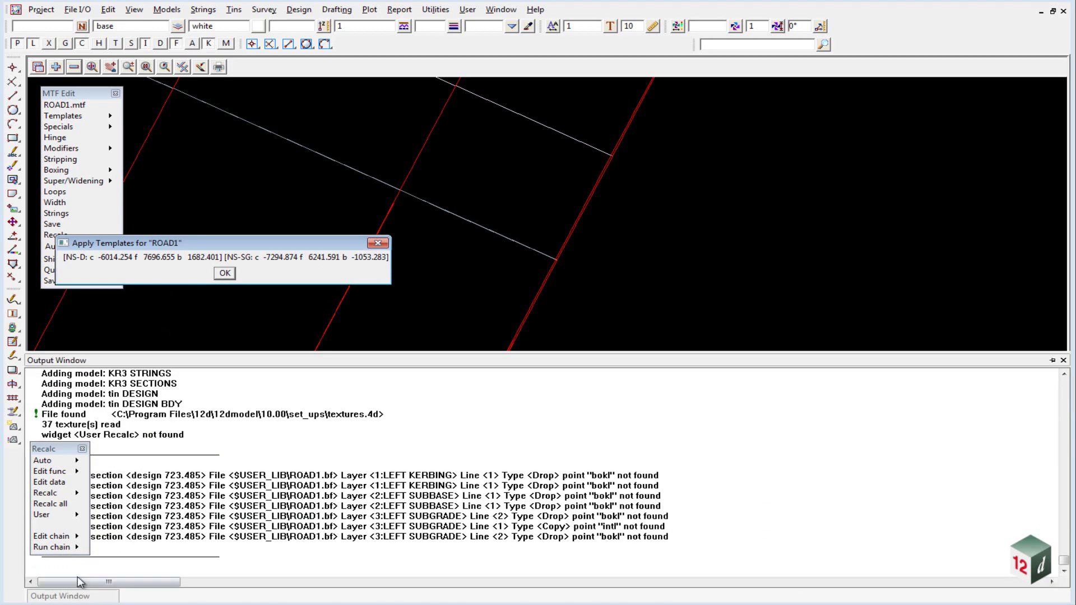
left_click(56, 547)
left_click(62, 598)
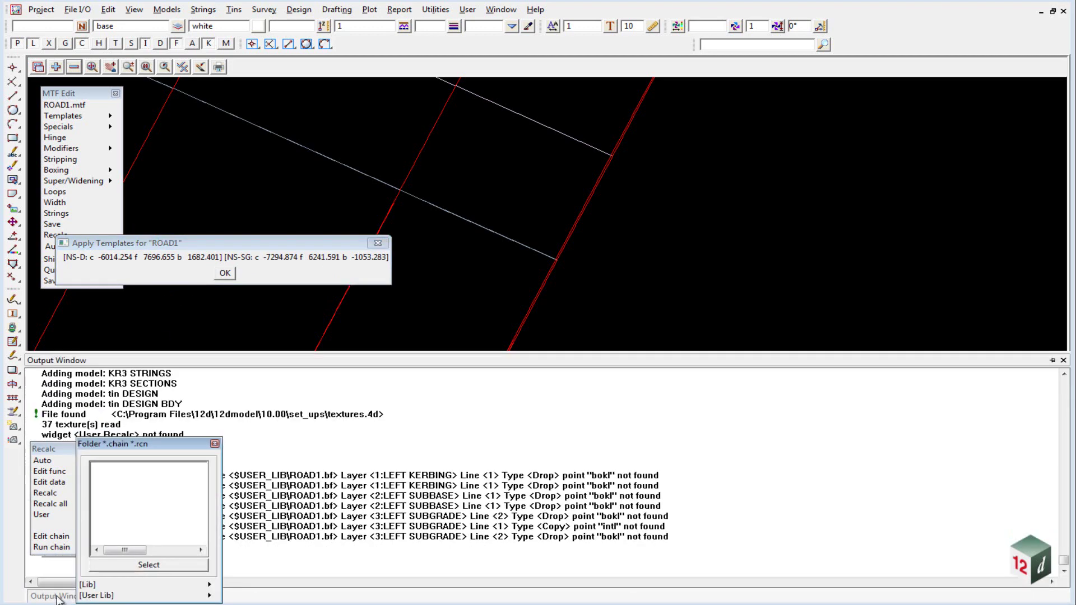
left_click(215, 444)
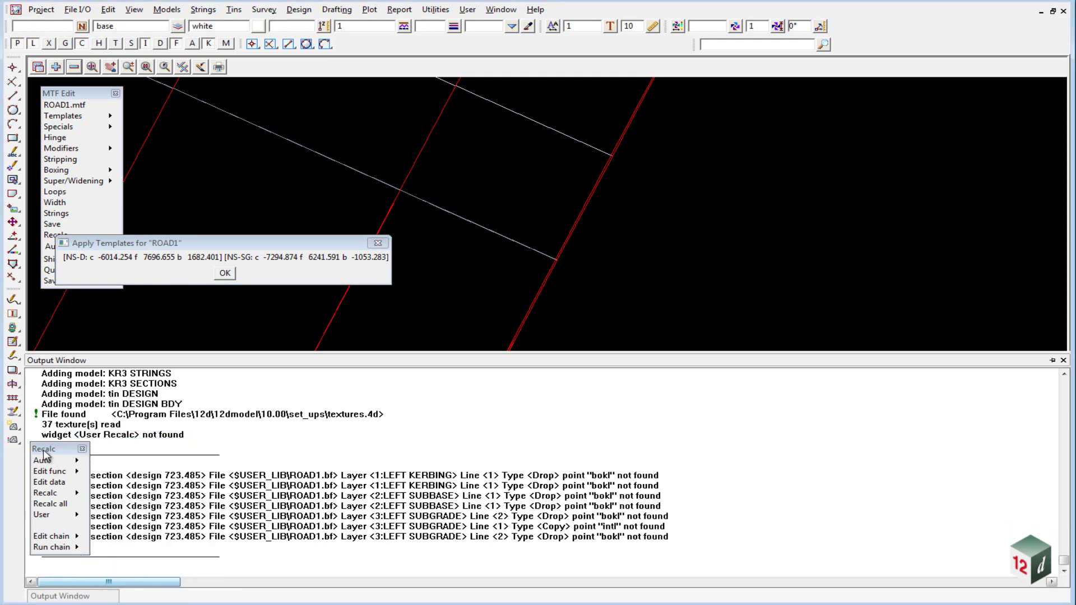
left_click_drag(56, 449, 706, 257)
left_click(66, 598)
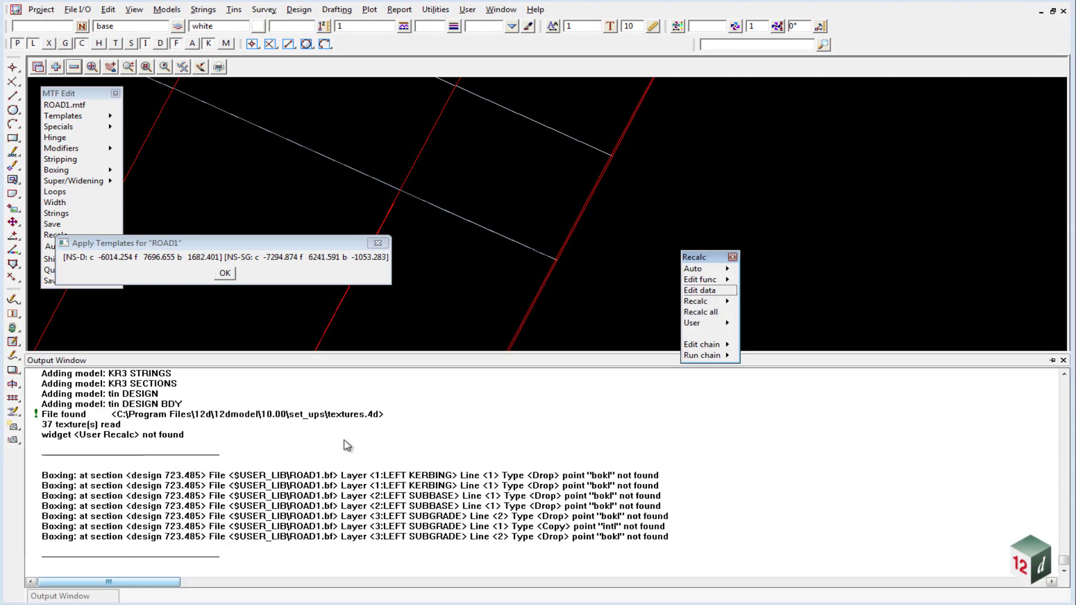
right_click(491, 386)
left_click(525, 436)
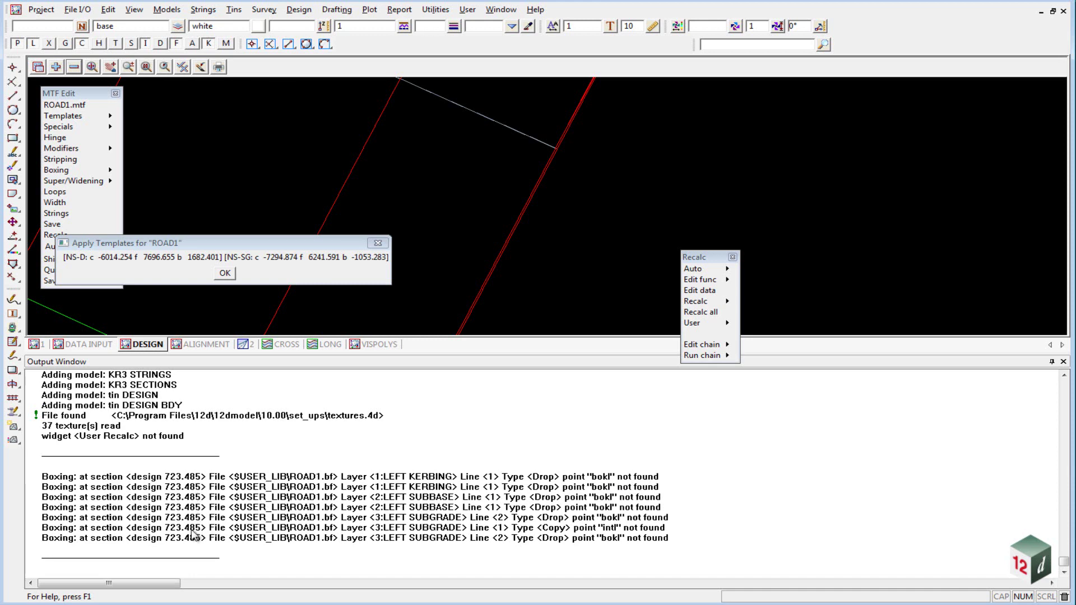
Step: Dismiss the template results, zoom to the intersection and inquire the ROAD1 SECTIONS design 723.485 string
key("Return")
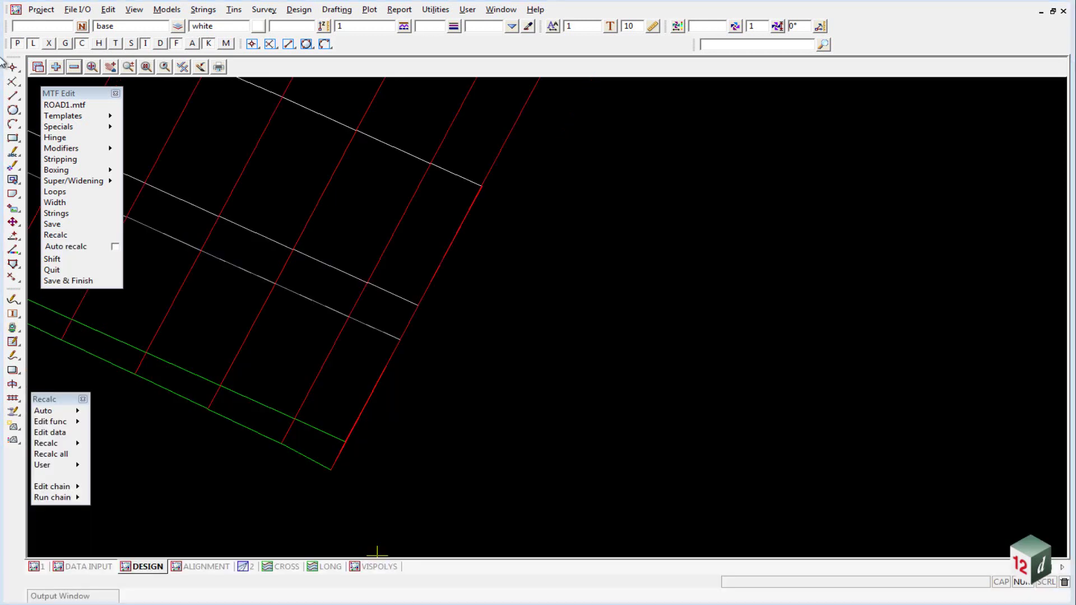
scroll(537, 275, "down", 8)
scroll(474, 230, "up", 8)
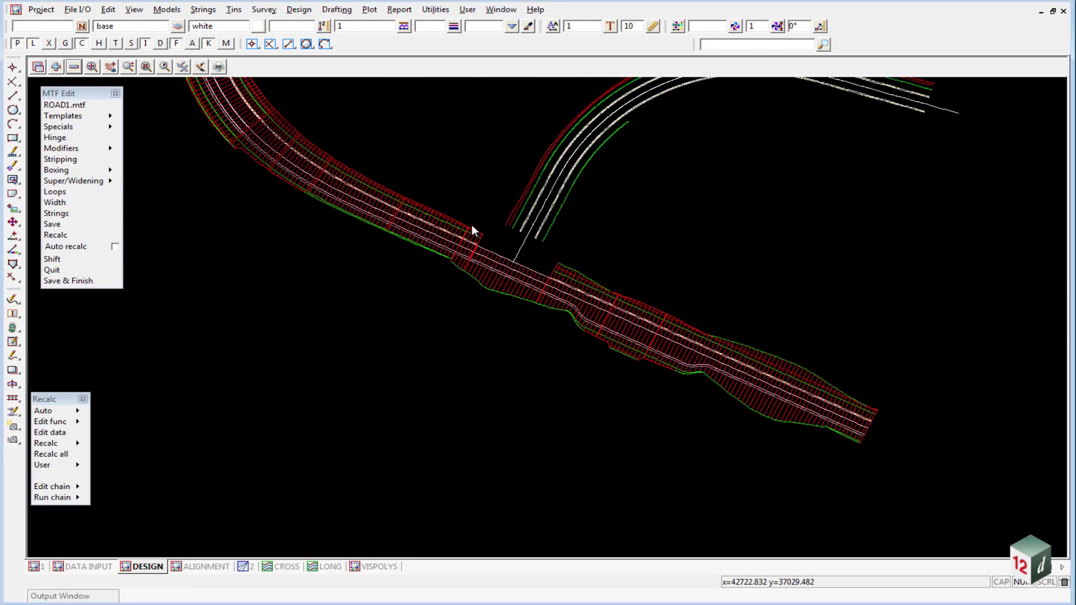
scroll(459, 264, "up", 8)
left_click(392, 391)
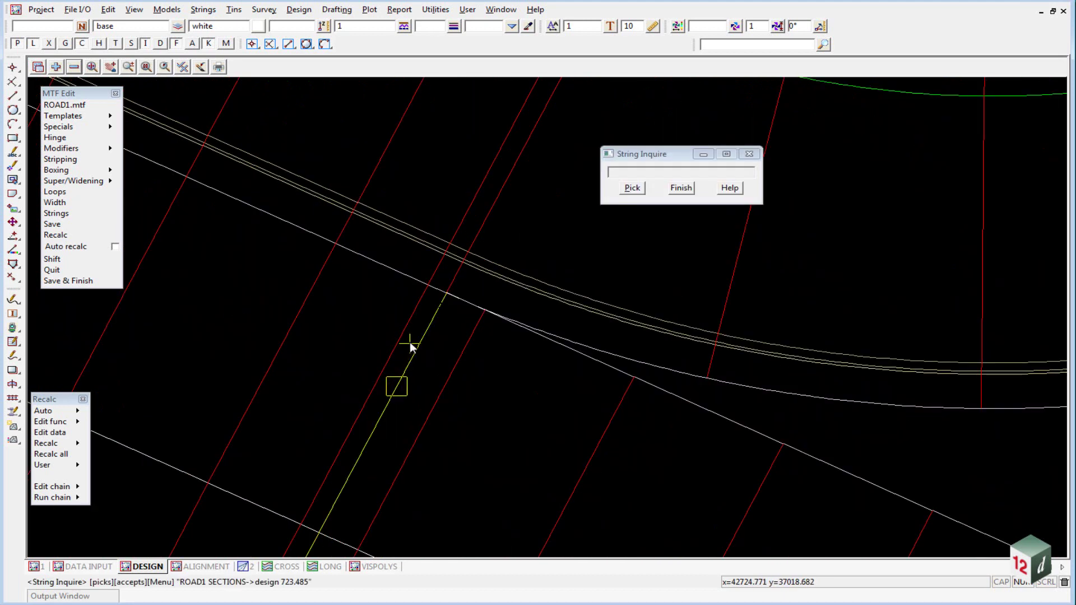
scroll(409, 345, "up", 1)
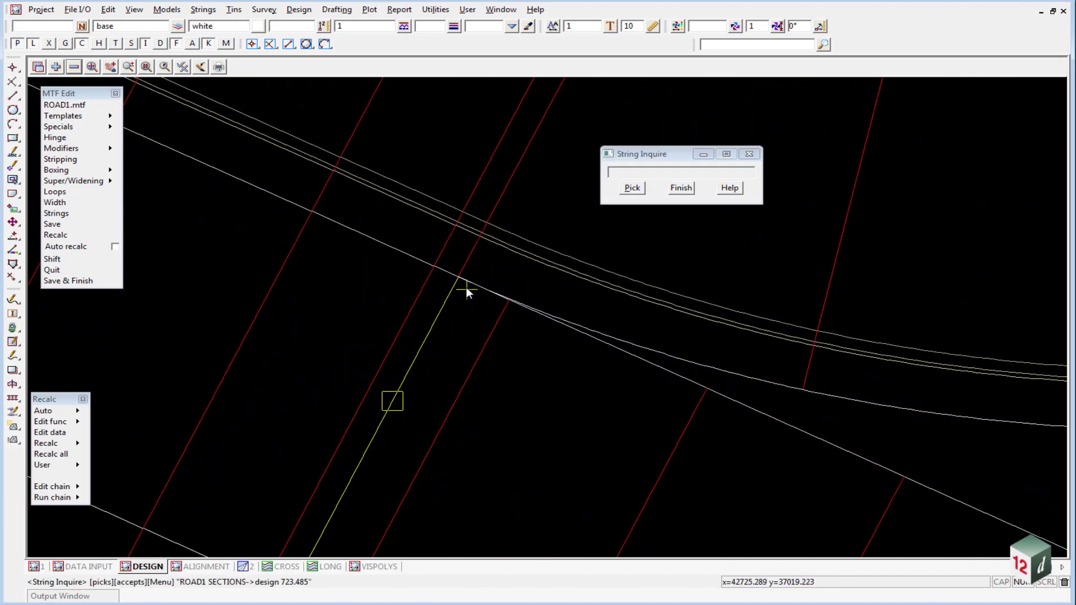
scroll(457, 279, "down", 1)
scroll(429, 345, "down", 5)
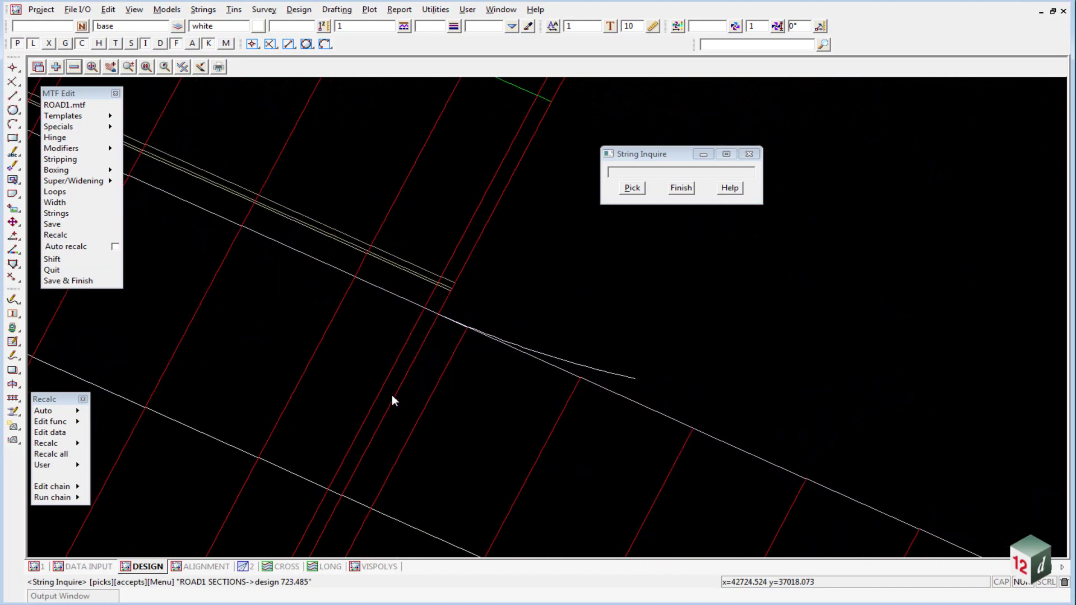
scroll(392, 409, "up", 3)
scroll(432, 312, "up", 1)
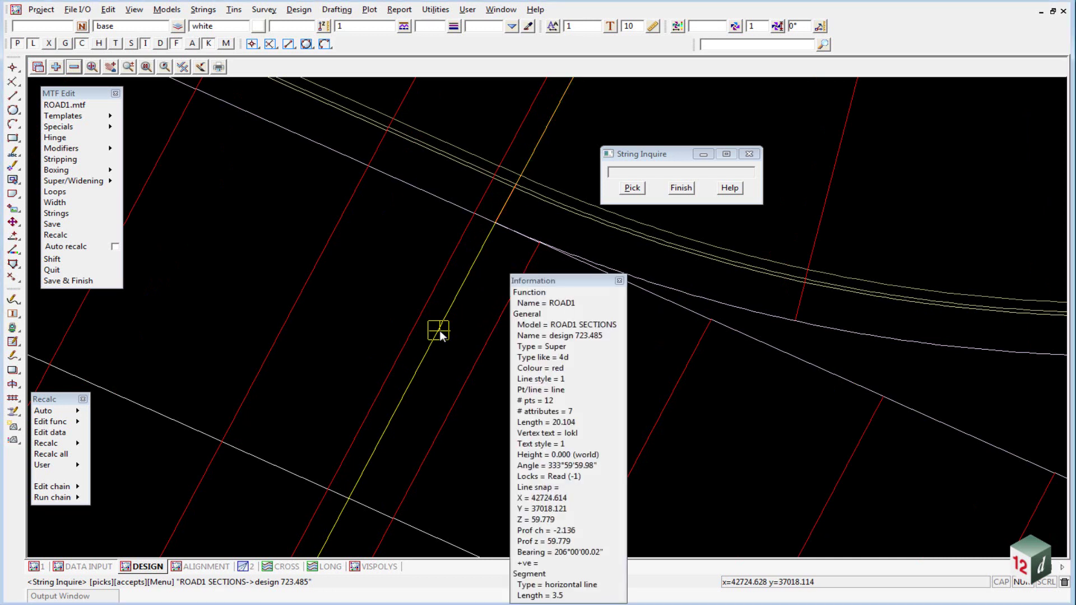
scroll(406, 357, "down", 3)
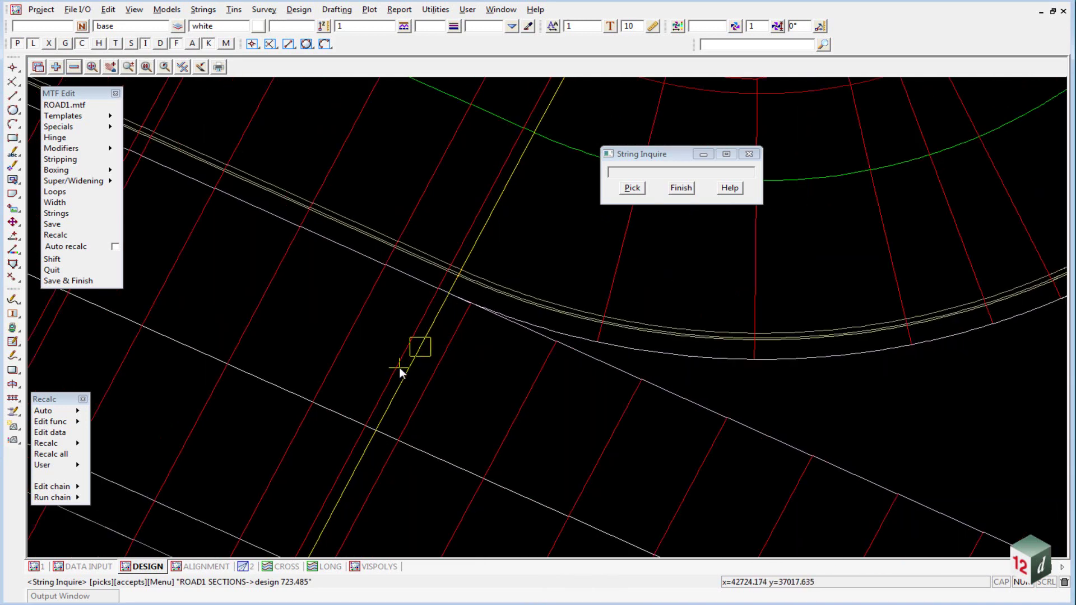
scroll(402, 367, "down", 2)
scroll(431, 321, "up", 1)
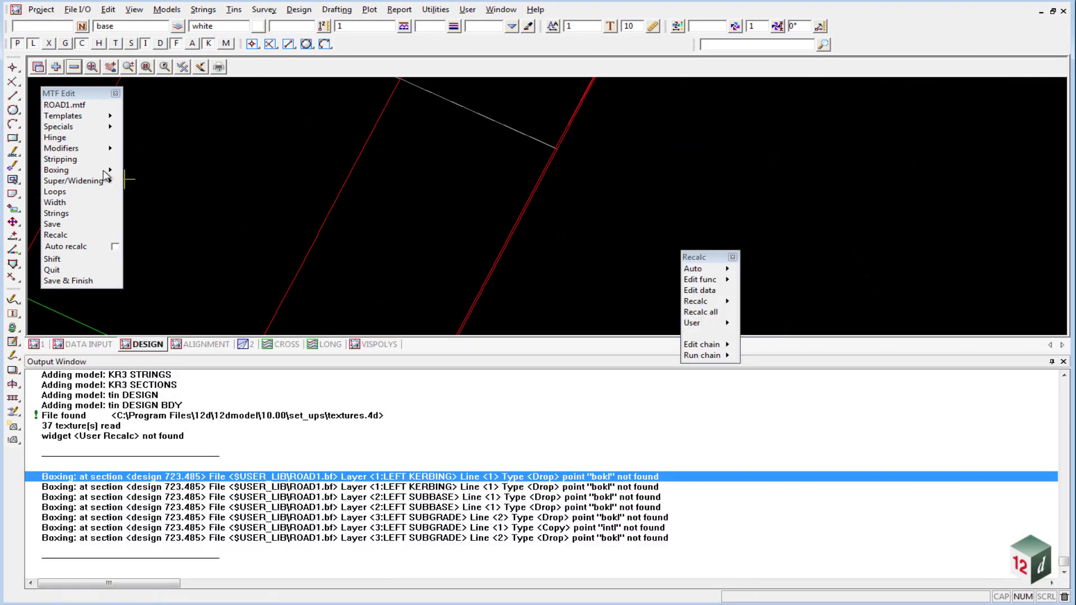
Step: In the left-side boxing table, edit row 2 chainage 723.4847 to 723.4846 on Layers 1, 2 and 3
left_click(101, 171)
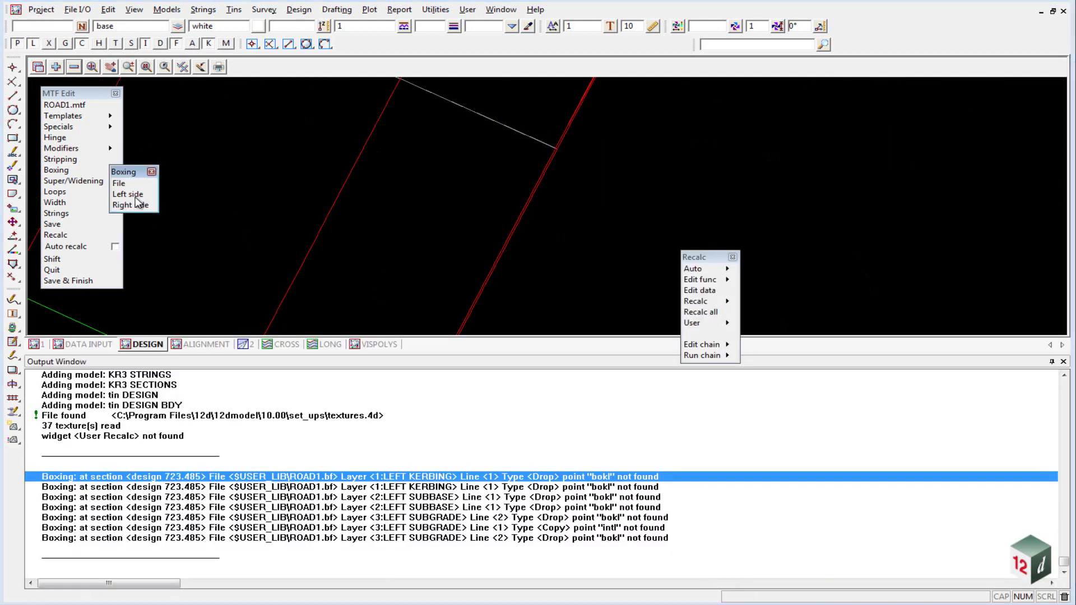
left_click(130, 195)
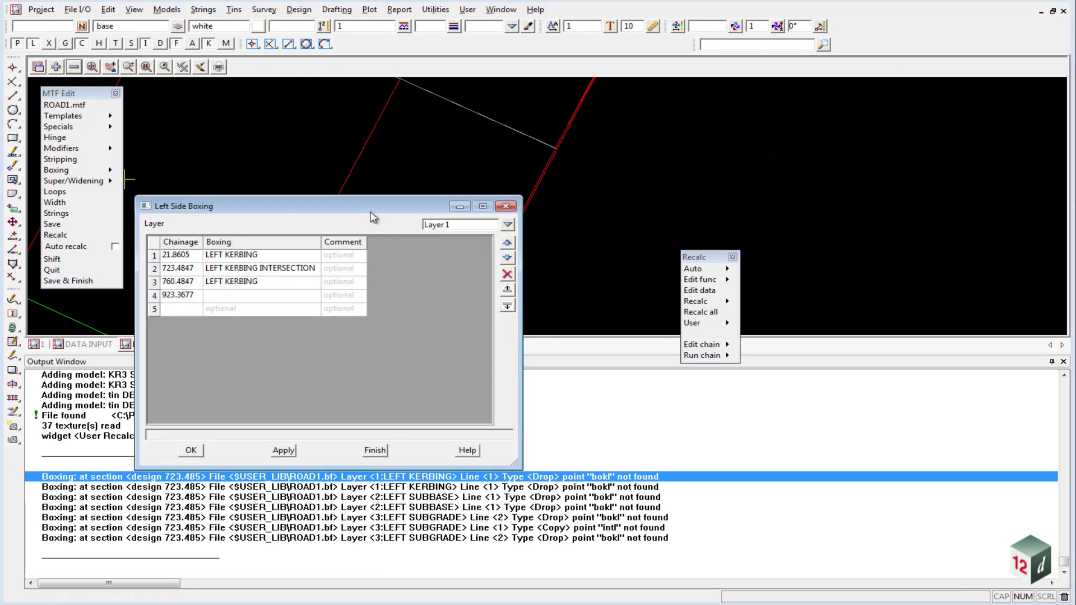
left_click_drag(369, 213, 458, 69)
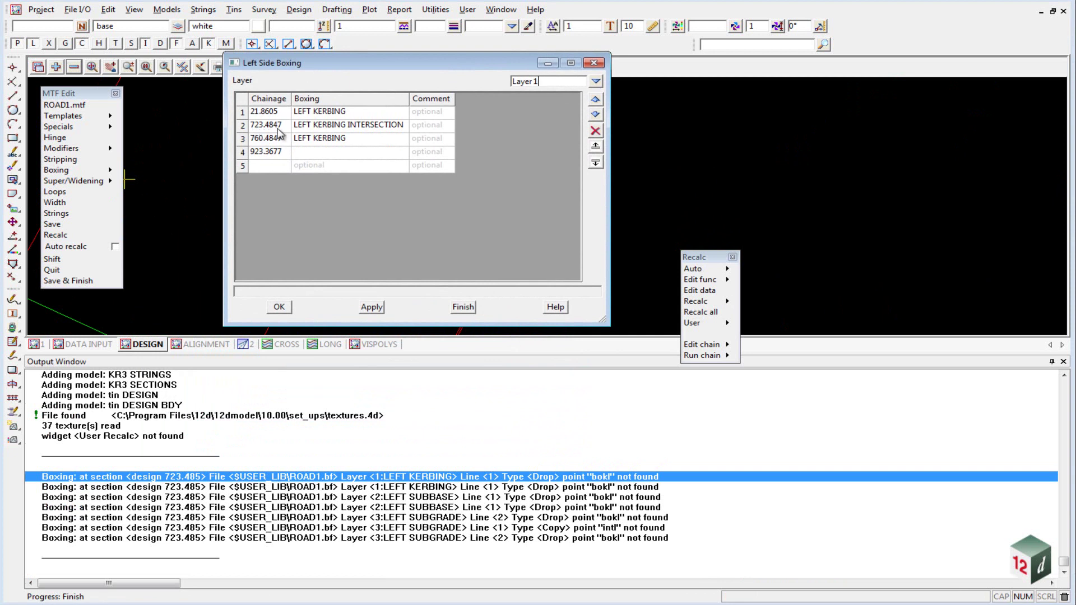
left_click(282, 128)
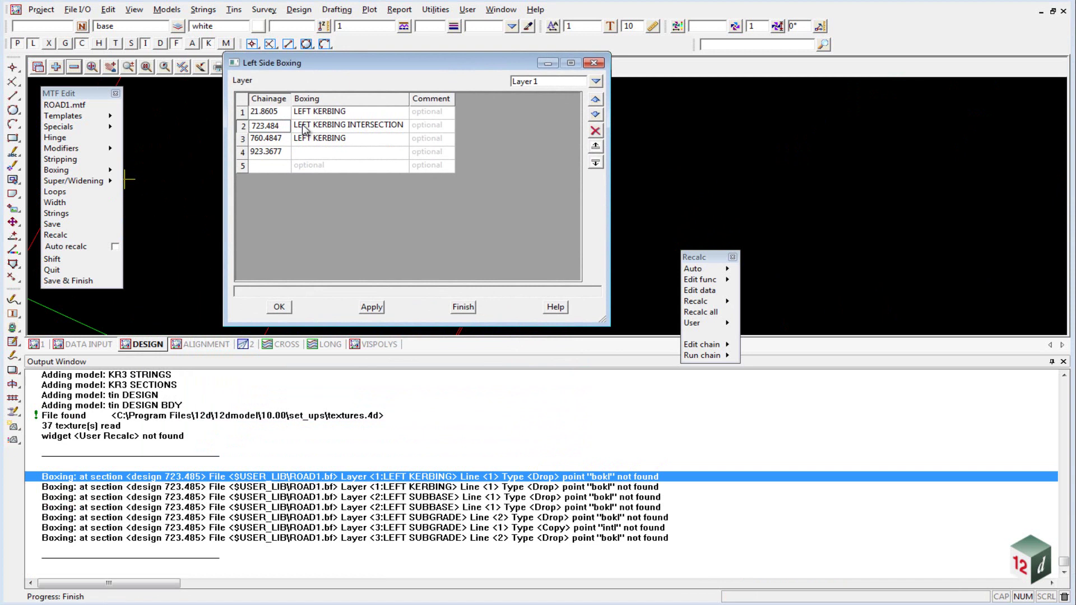
key("Return")
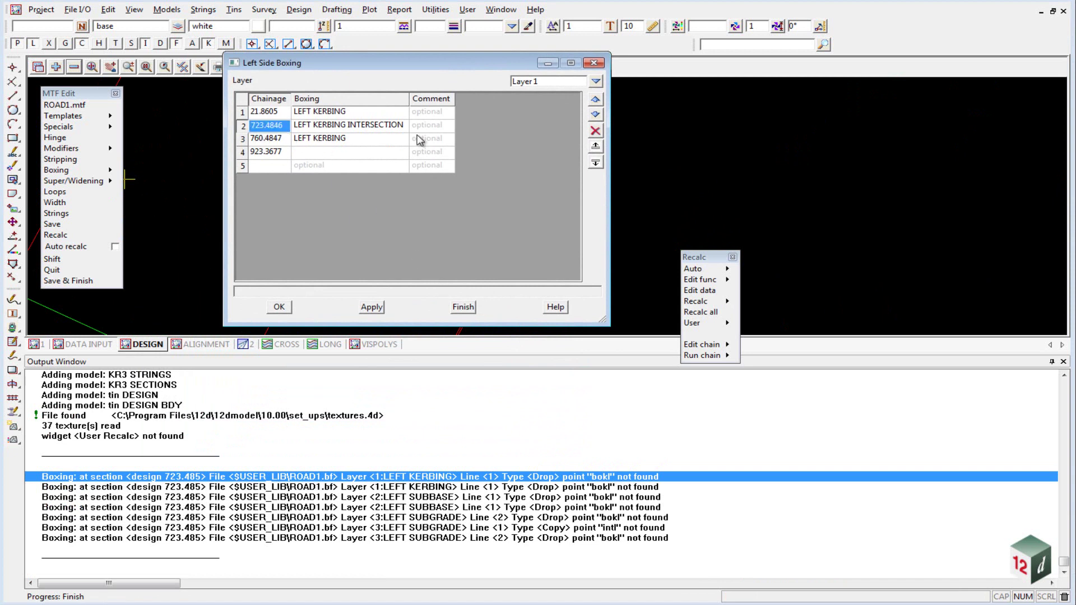
left_click(596, 81)
left_click(620, 108)
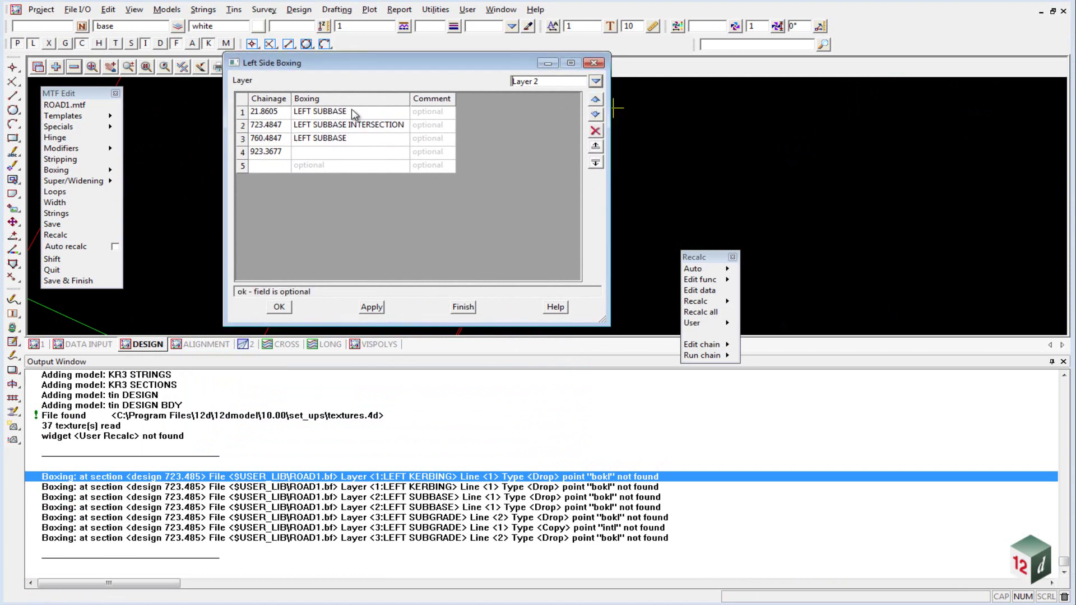
left_click(286, 128)
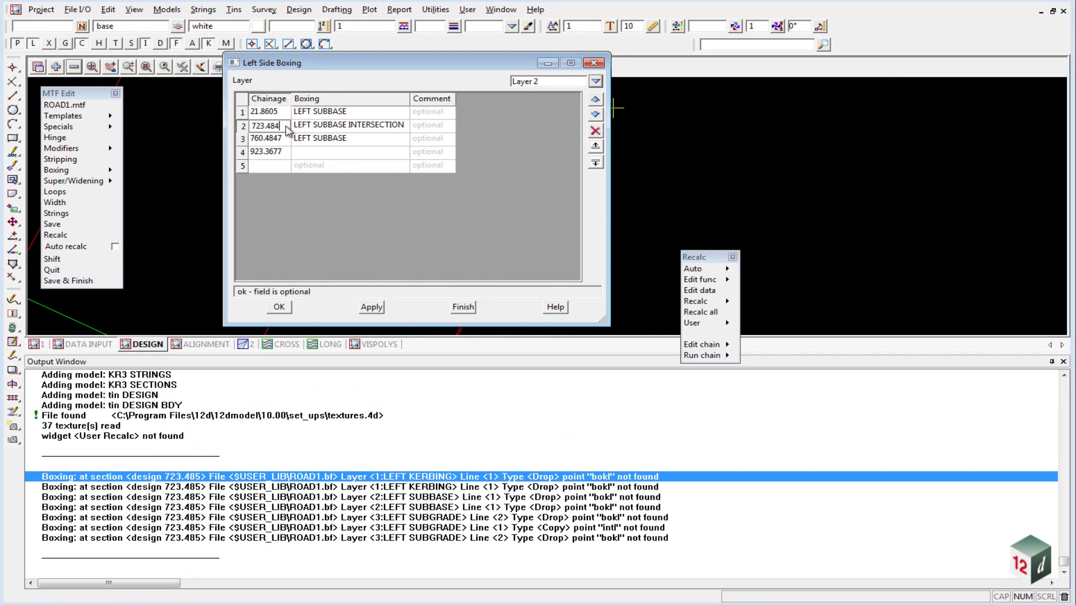
left_click(596, 82)
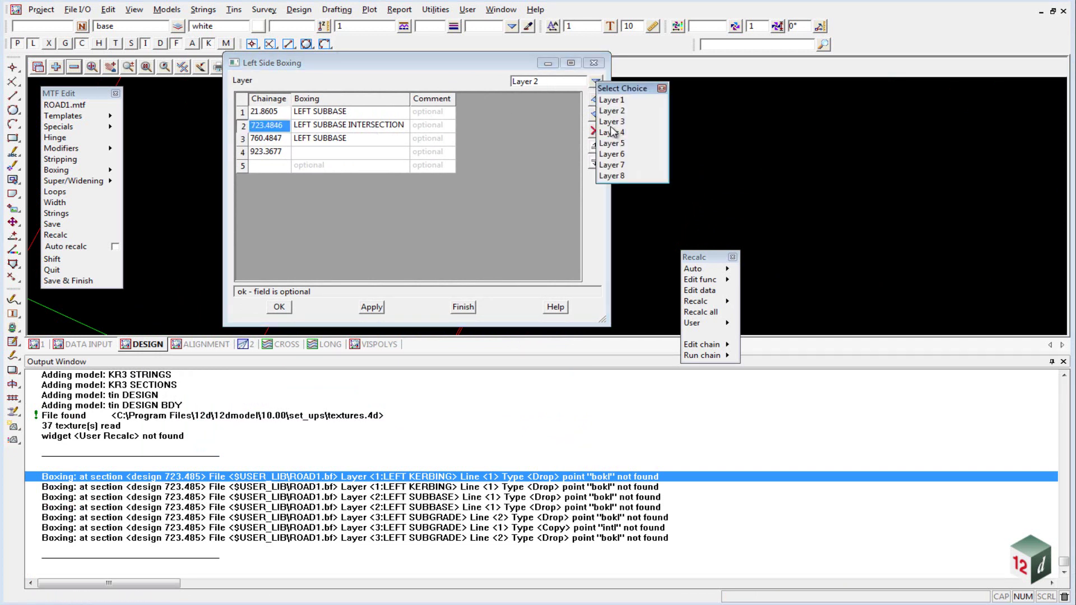
left_click(613, 122)
left_click(286, 128)
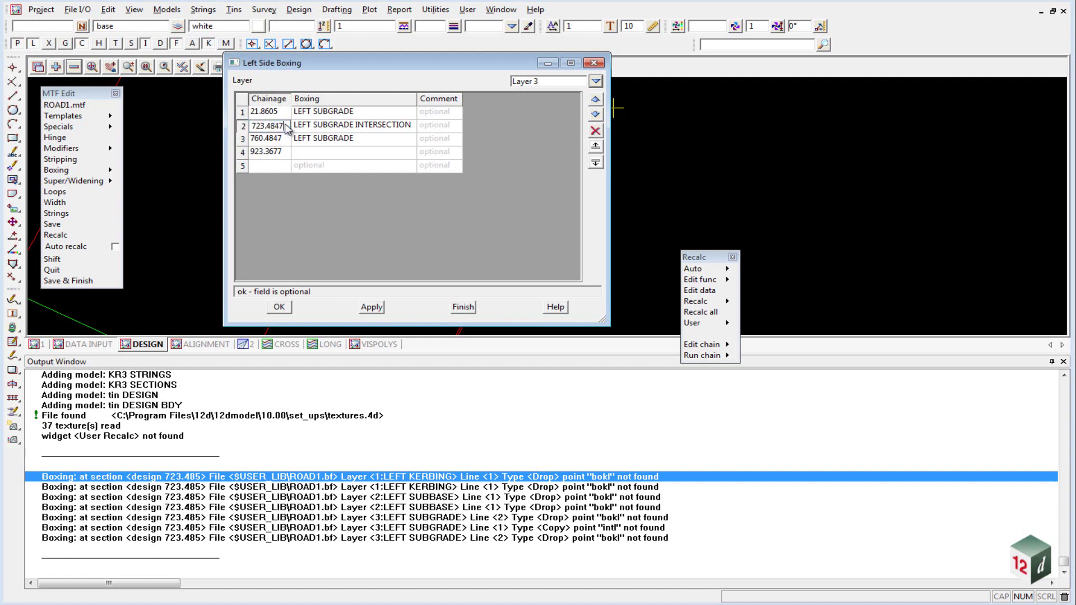
left_click(340, 154)
Step: Accept the left boxing changes, clear the Output Window, recalculate ROAD1 and dismiss the results
left_click(280, 308)
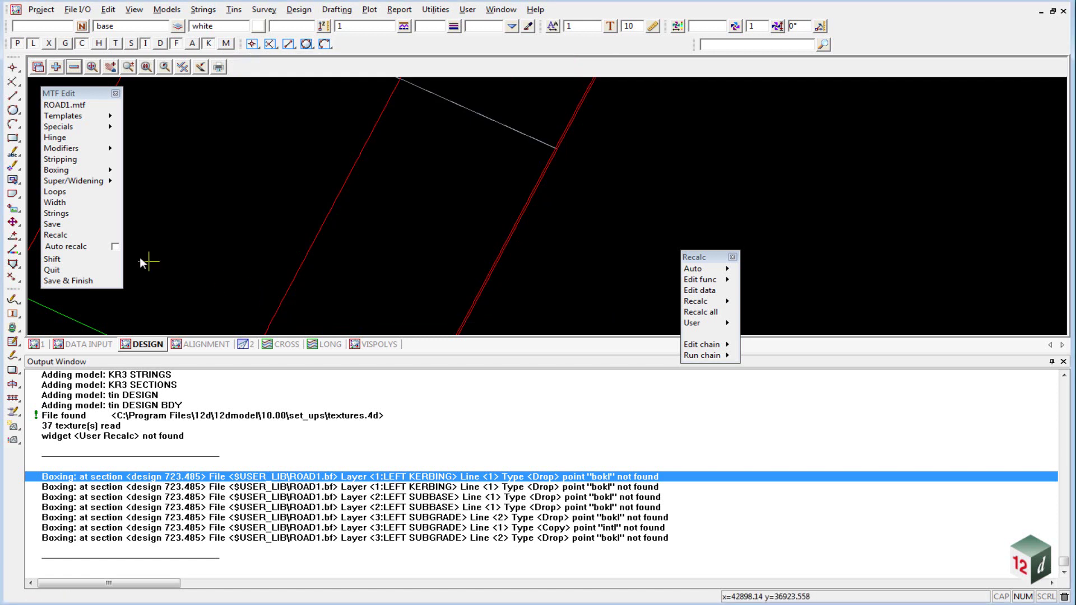
right_click(188, 456)
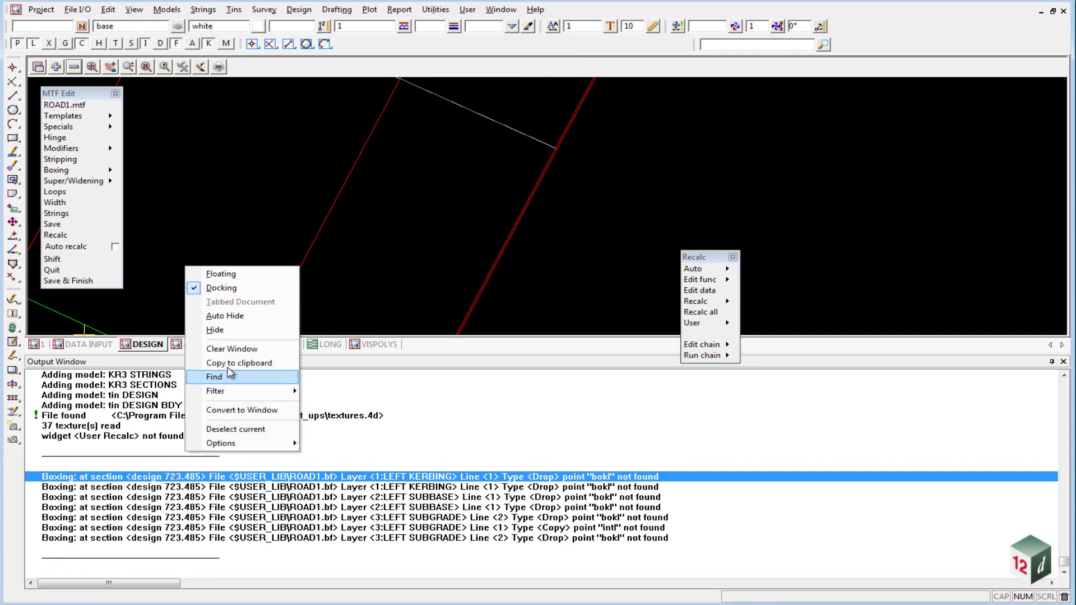
left_click(234, 349)
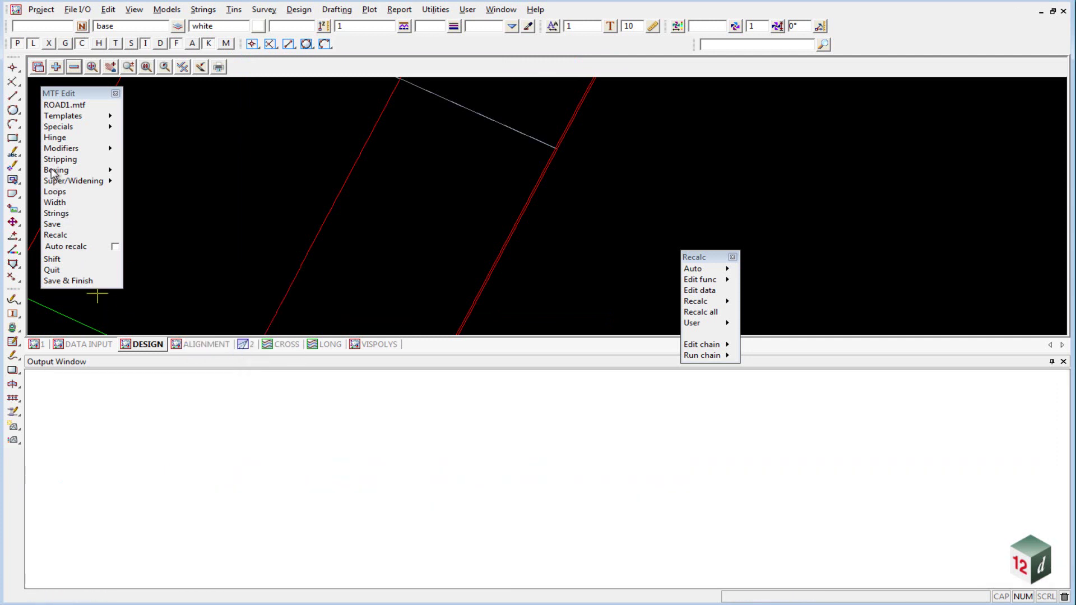
left_click(59, 236)
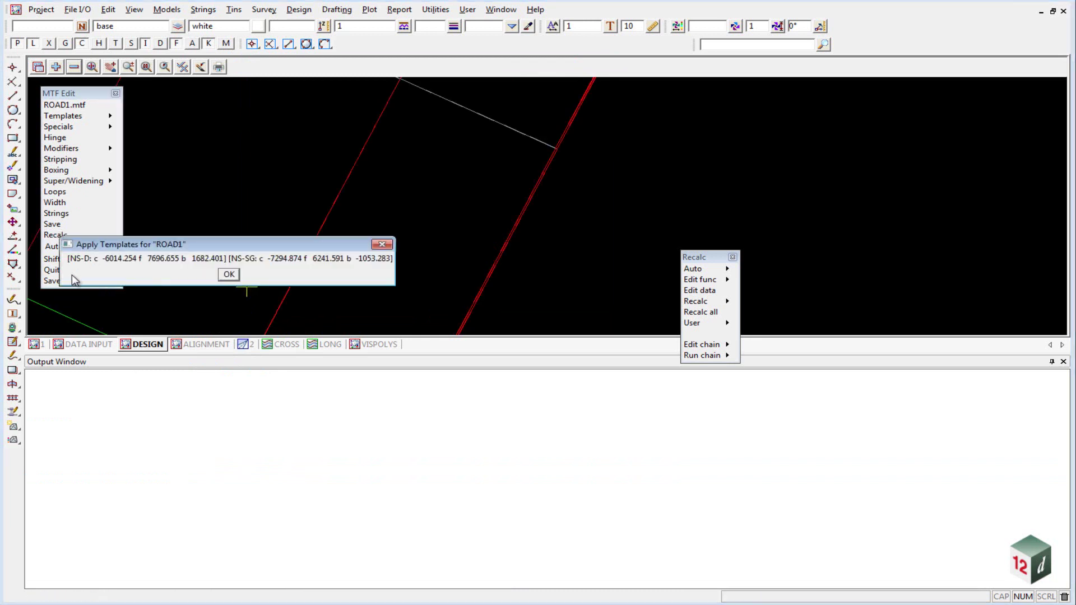
left_click(229, 274)
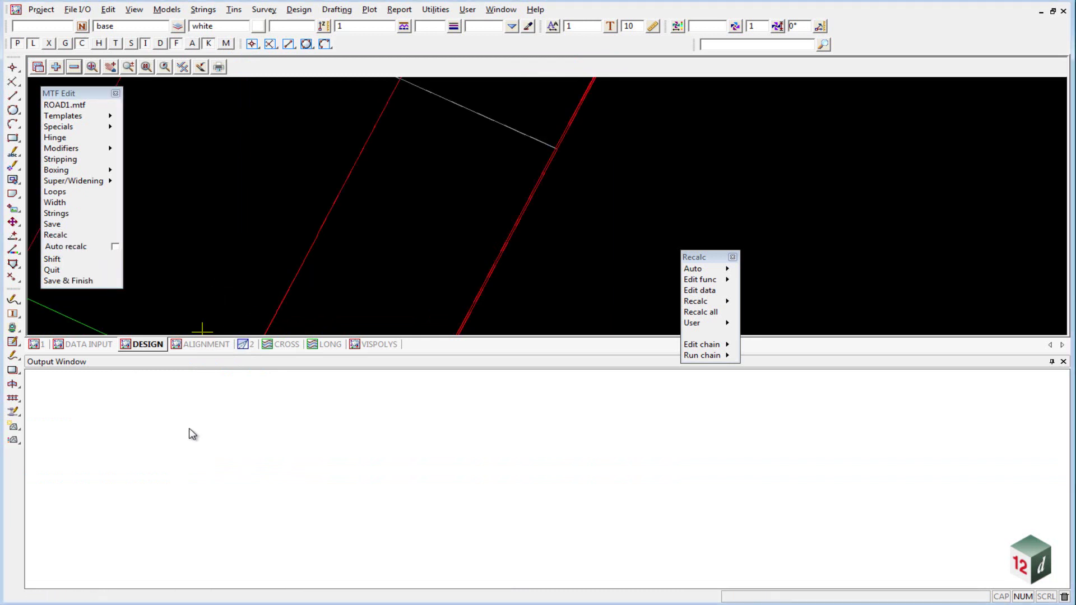